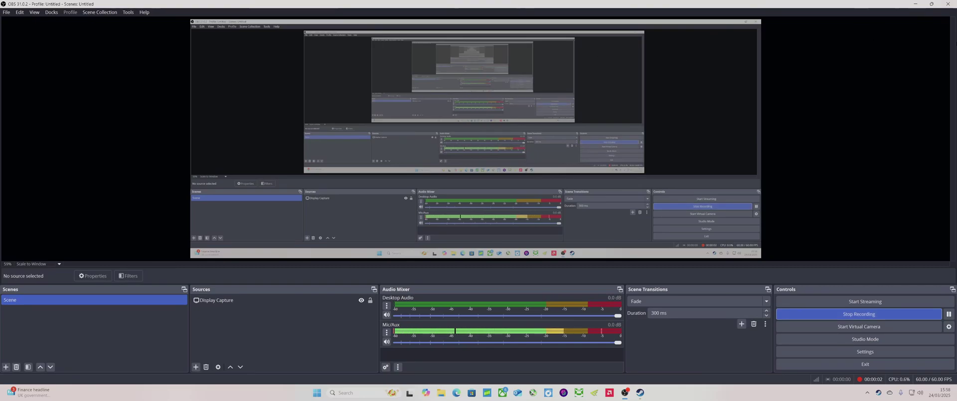
# - Minimize OBS and show Requiem's Installed Files properties in Steam (49.43 GB on drive E:)
pyautogui.click(915, 4)
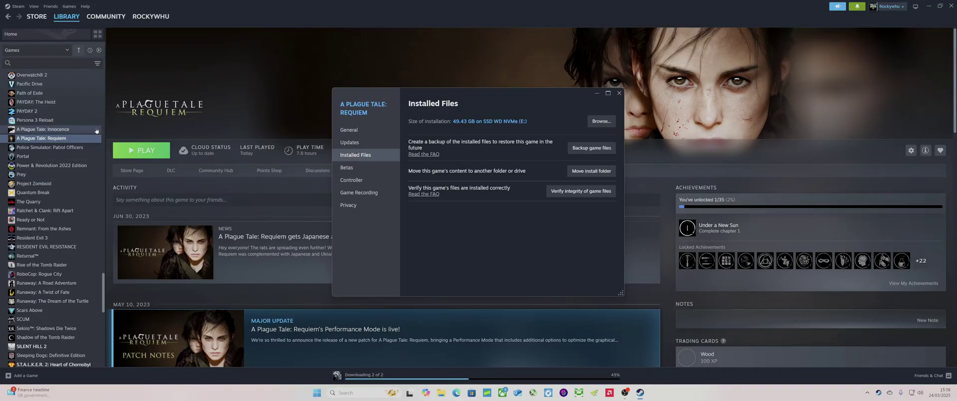
pyautogui.click(55, 141)
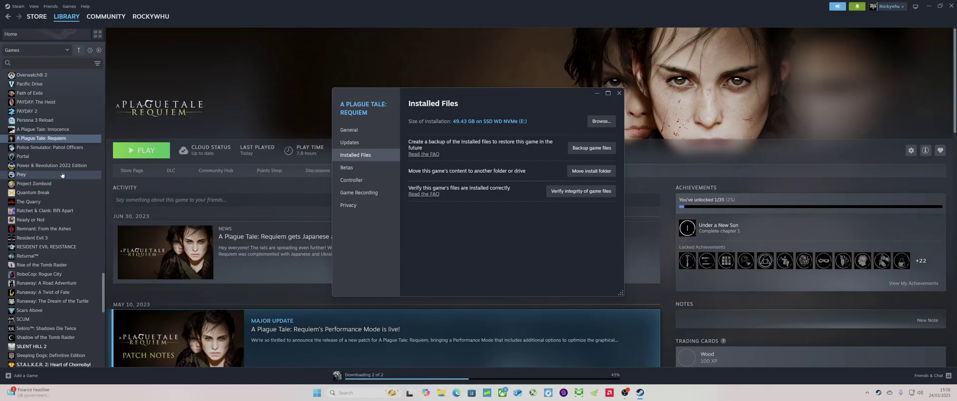
pyautogui.click(47, 129)
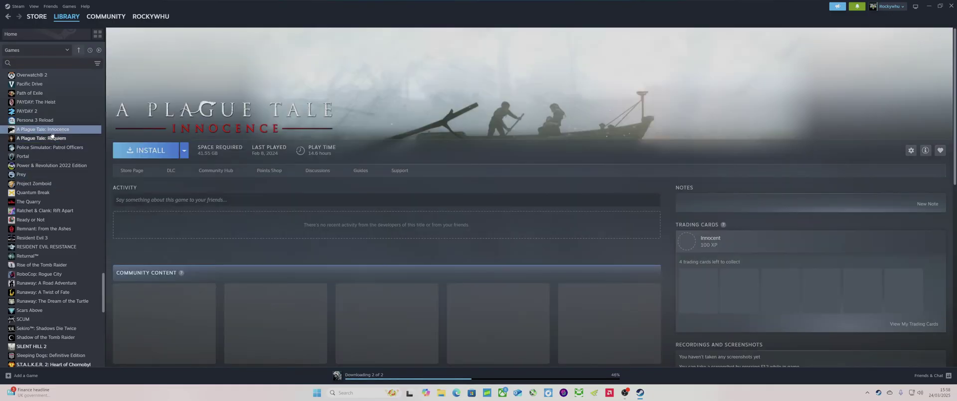
pyautogui.click(47, 138)
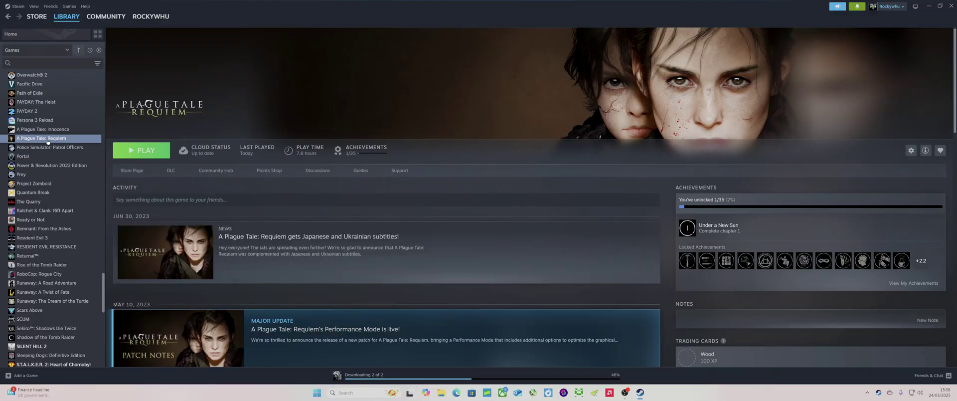
pyautogui.moveTo(644, 393)
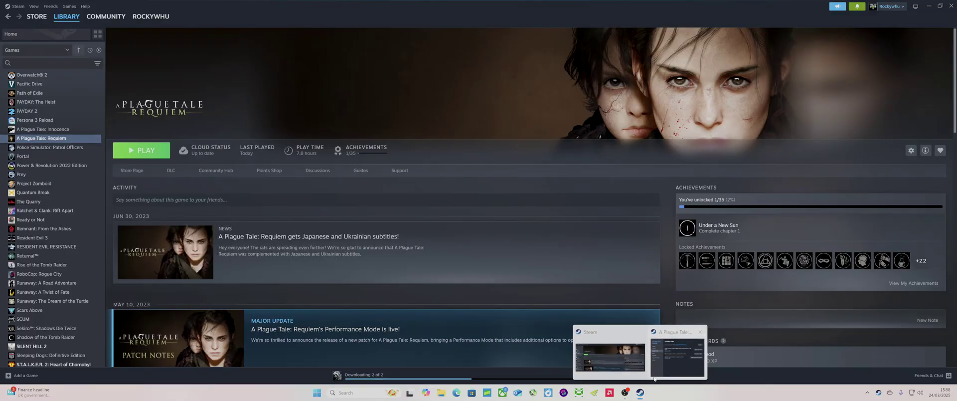
pyautogui.click(675, 357)
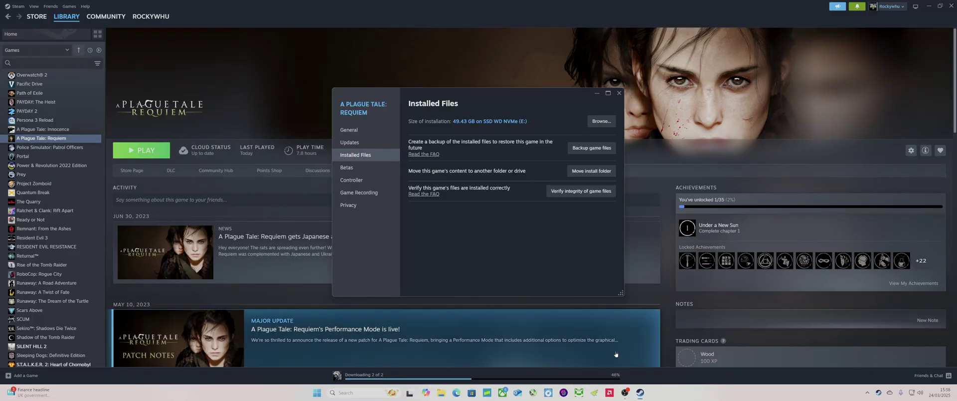
# - Browse to the A Plague Tale Requiem install folder in File Explorer, then minimize Steam
pyautogui.click(601, 121)
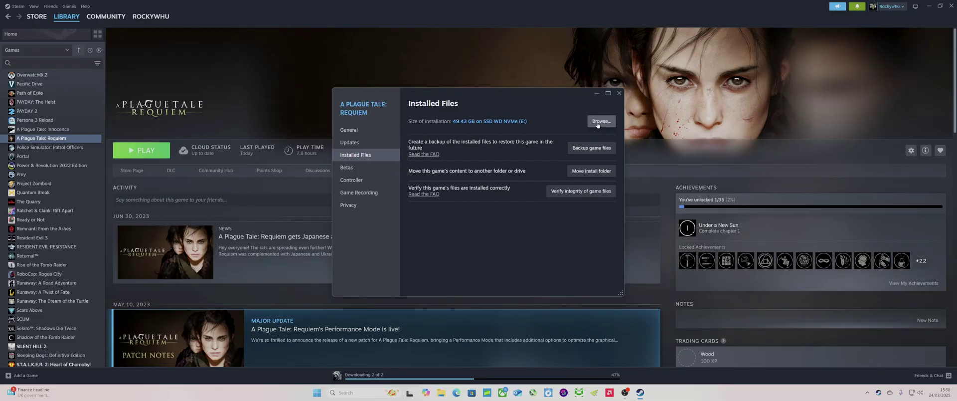
pyautogui.scroll(-4, 540, 178)
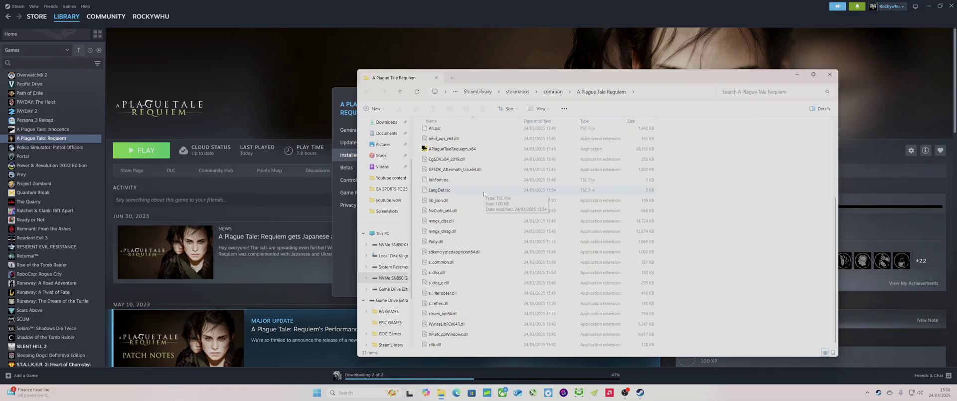
pyautogui.scroll(3, 486, 293)
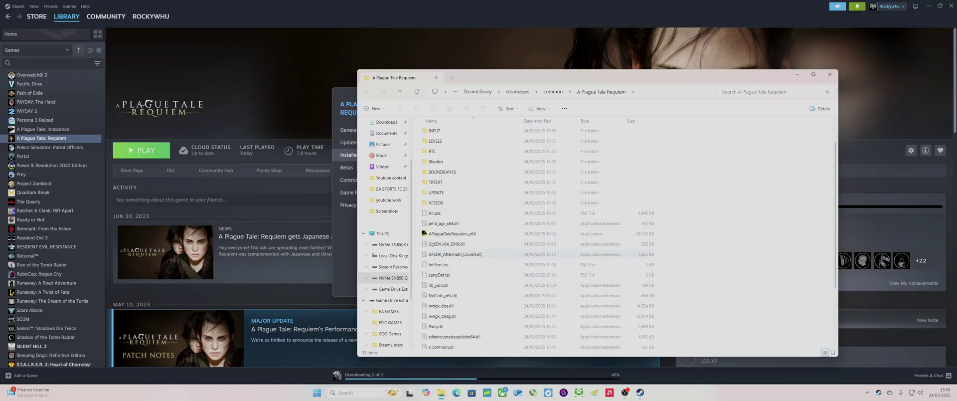
pyautogui.scroll(-3, 451, 230)
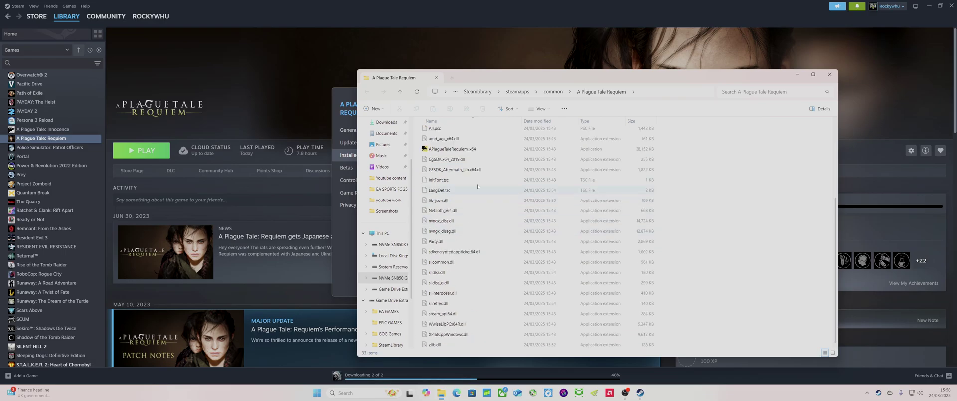
pyautogui.click(927, 6)
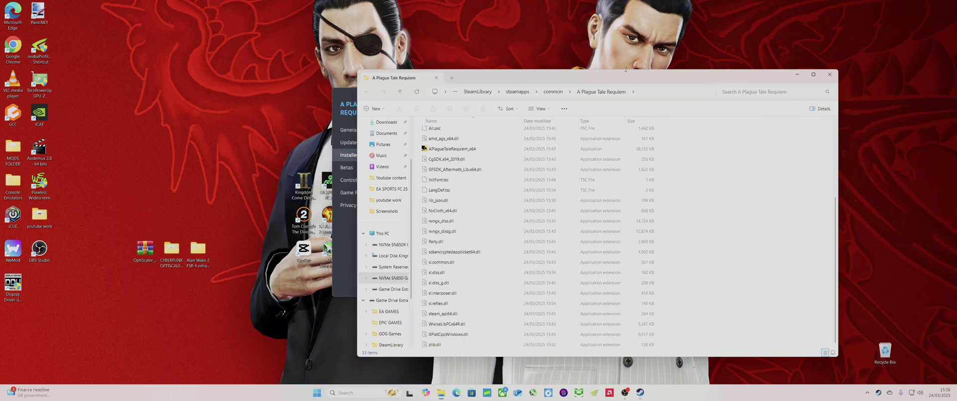
# - Open the OptiScaler archive in WinRAR and copy its dll, setup and ini files
pyautogui.doubleClick(145, 248)
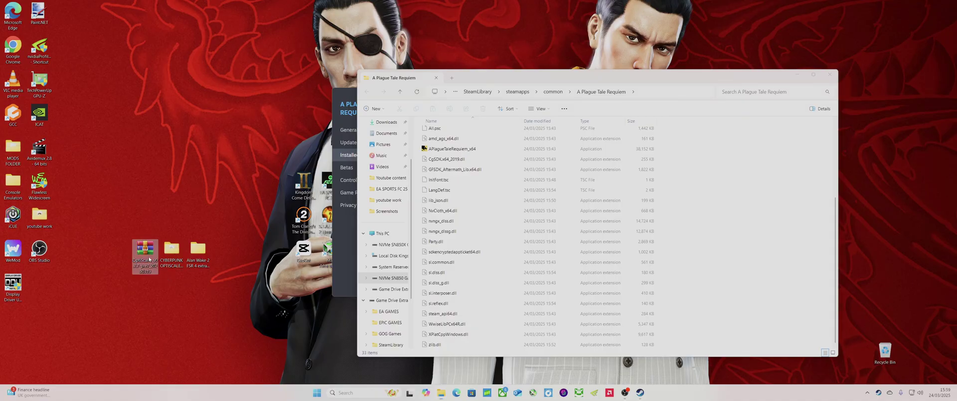
pyautogui.moveTo(134, 298); pyautogui.dragTo(117, 220)
pyautogui.rightClick(117, 222)
pyautogui.click(146, 233)
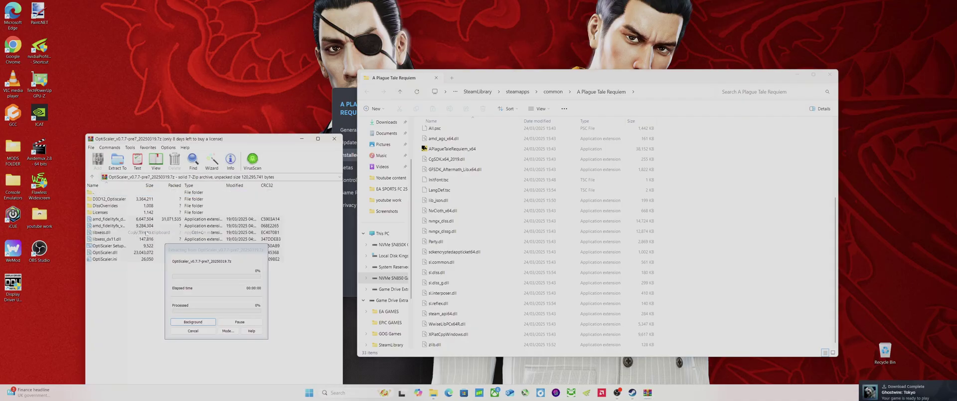
# - Paste the OptiScaler files into the Requiem game folder, bringing it to 40 items
pyautogui.click(731, 251)
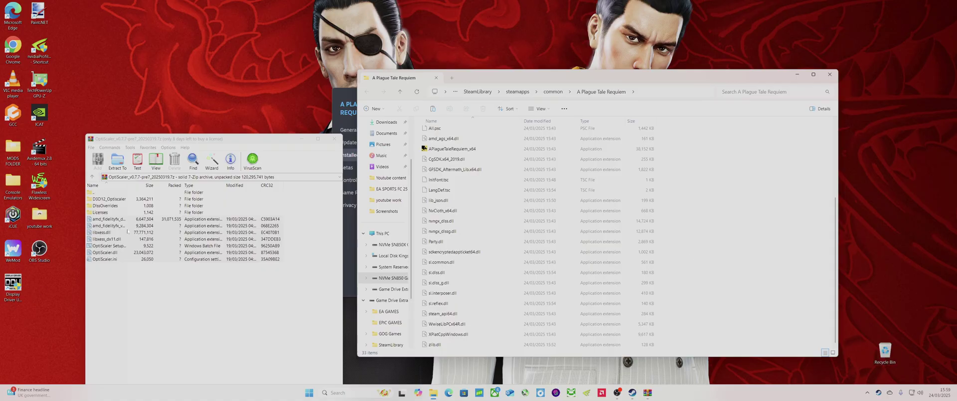
pyautogui.rightClick(703, 272)
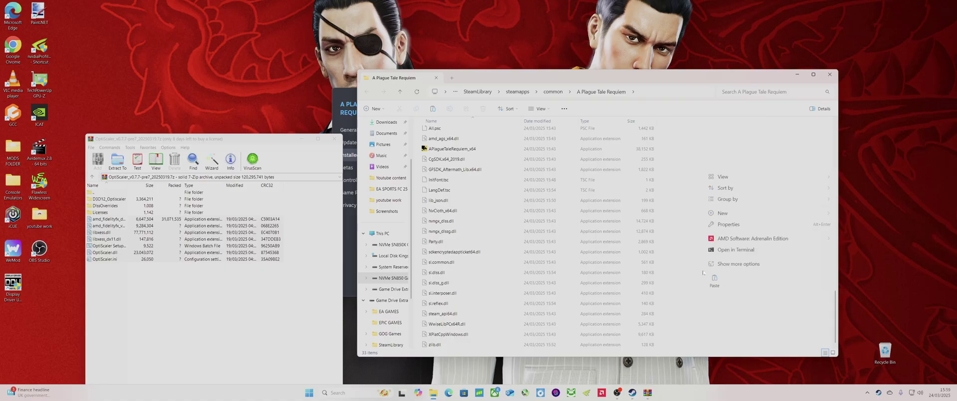
pyautogui.click(713, 283)
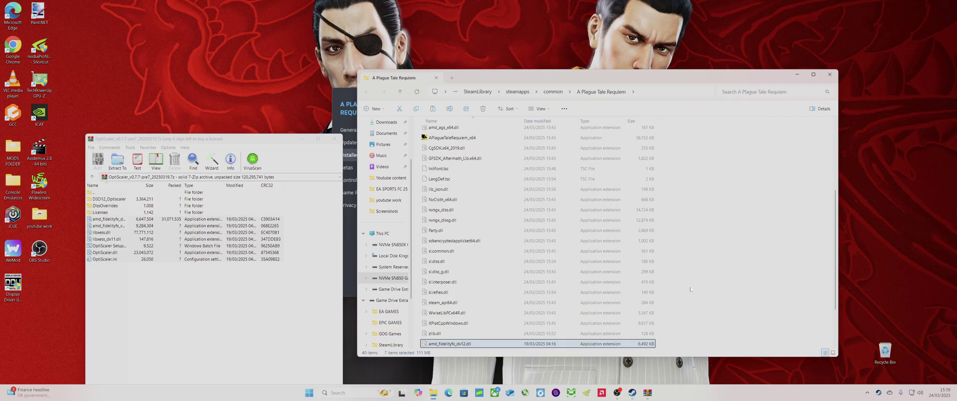
pyautogui.scroll(-2, 690, 289)
pyautogui.click(726, 281)
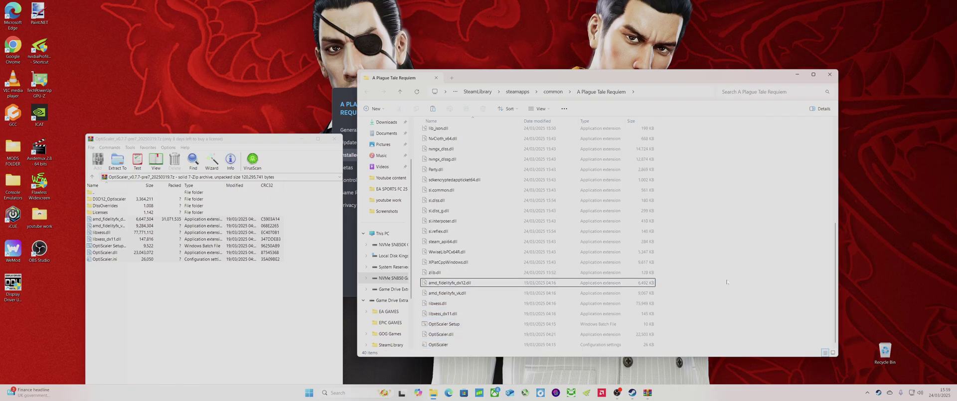
# - Run OptiScaler Setup past the SmartScreen warning, installing as dxgi.dll for AMD/Intel with DLSS inputs
pyautogui.doubleClick(439, 323)
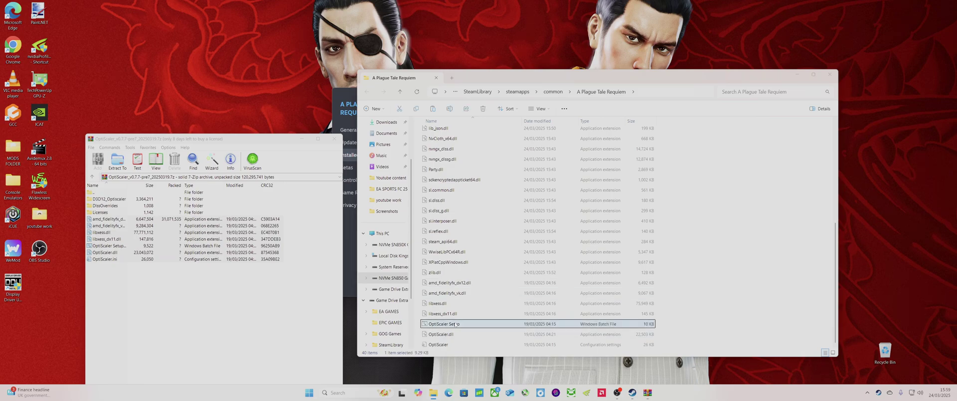
pyautogui.click(404, 145)
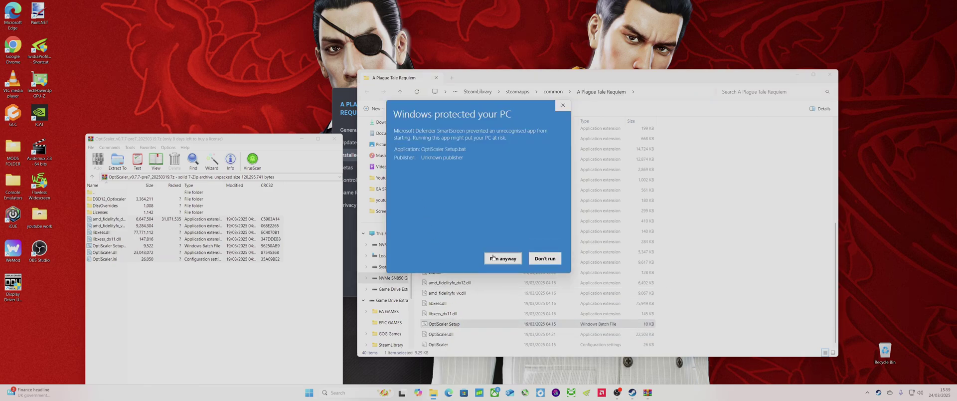
pyautogui.click(503, 258)
pyautogui.write('1')
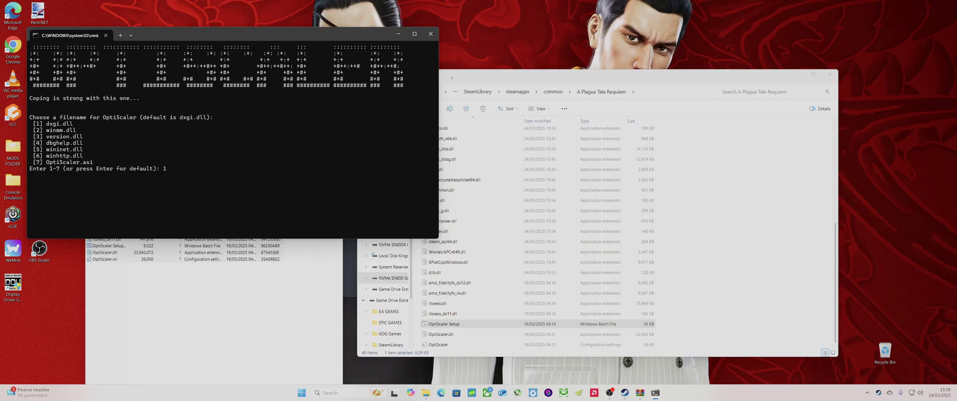
pyautogui.press('Return')
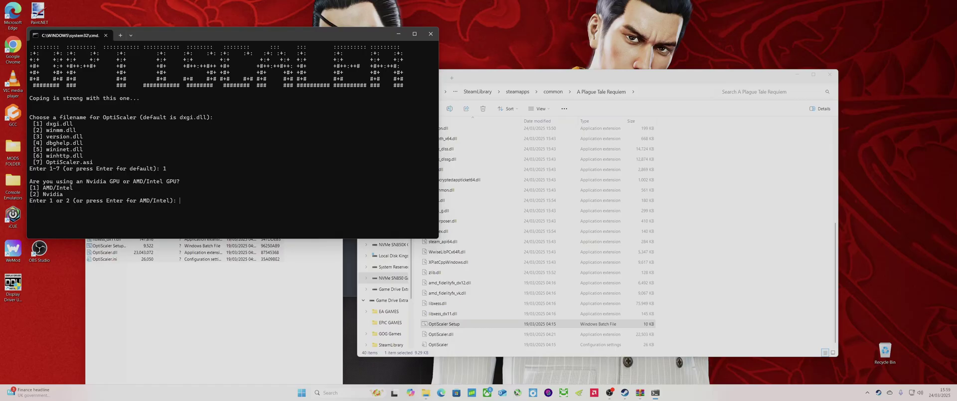
pyautogui.write('1')
pyautogui.press('Return')
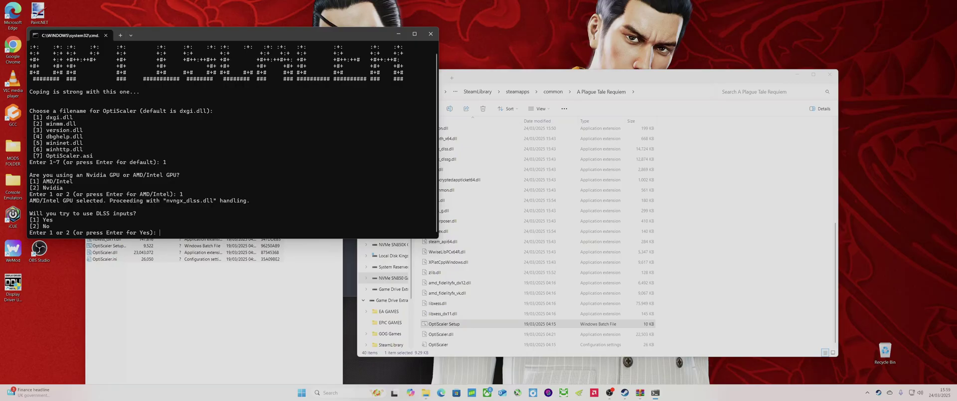
pyautogui.write('1')
pyautogui.press('Return')
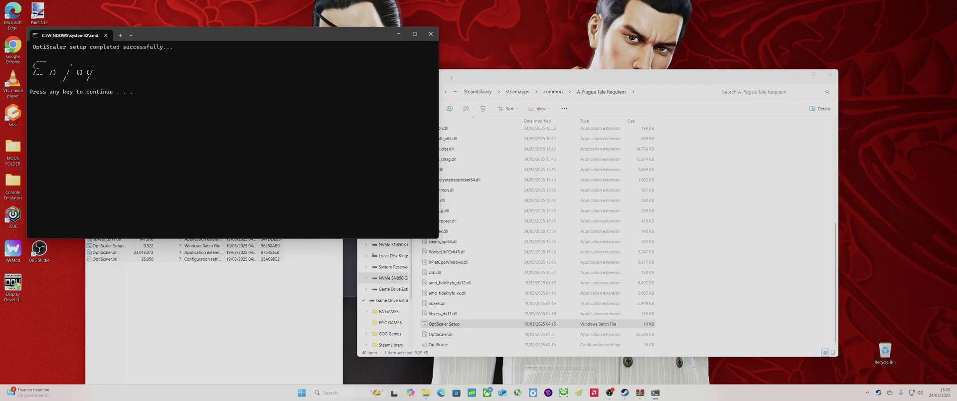
# - Close the console, Explorer, WinRAR and Steam properties windows, then launch Requiem from its desktop shortcut
pyautogui.click(430, 33)
pyautogui.click(829, 74)
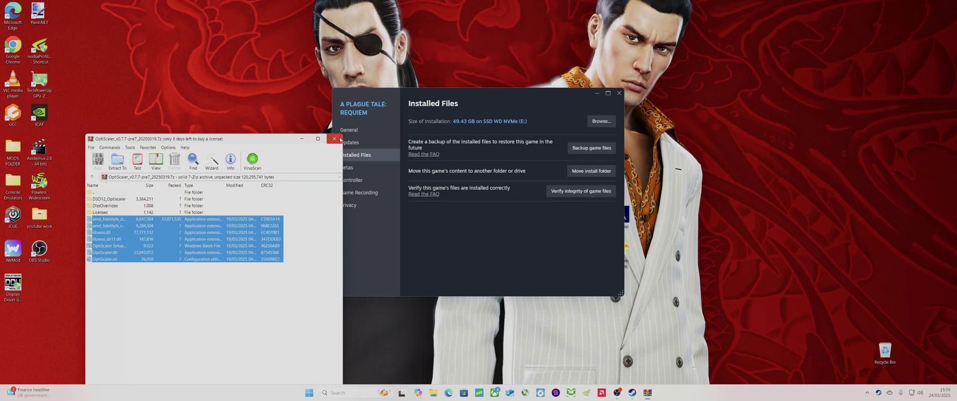
pyautogui.click(333, 139)
pyautogui.click(619, 93)
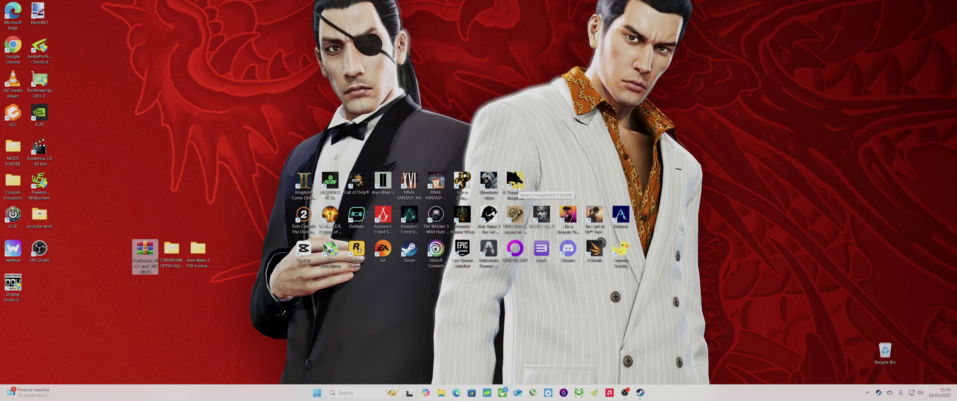
pyautogui.doubleClick(518, 188)
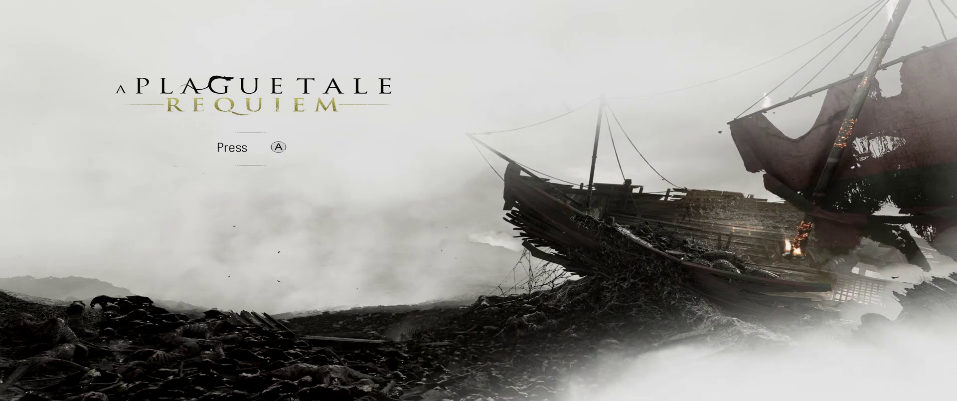
# - Get past the title screen, load the Newcomers save and open the Audio settings
pyautogui.press('Return')
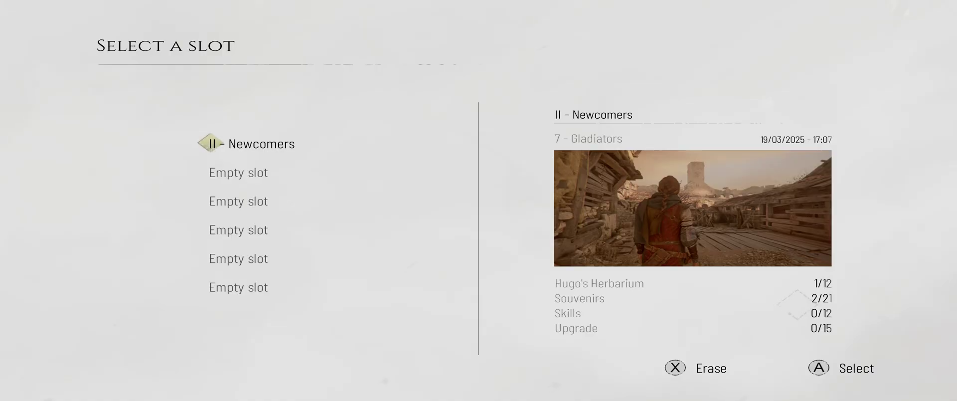
pyautogui.press('Return')
pyautogui.press('Down')
pyautogui.press('Down')
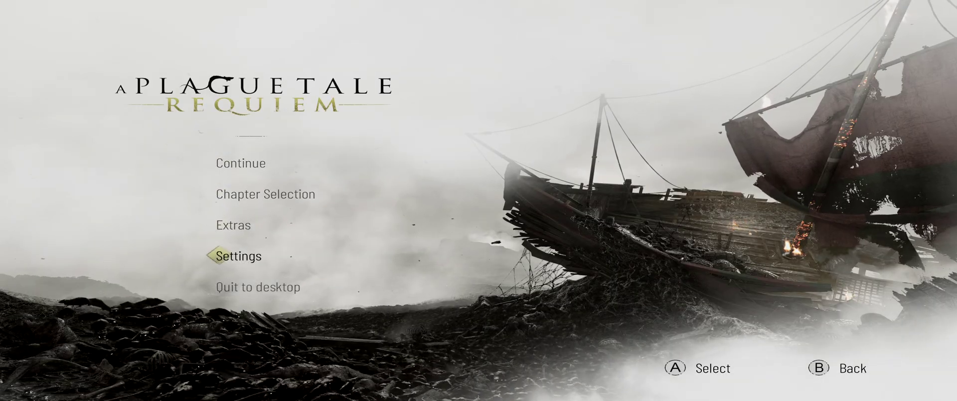
pyautogui.press('Return')
pyautogui.press('e')
pyautogui.press('e')
pyautogui.press('e')
pyautogui.press('e')
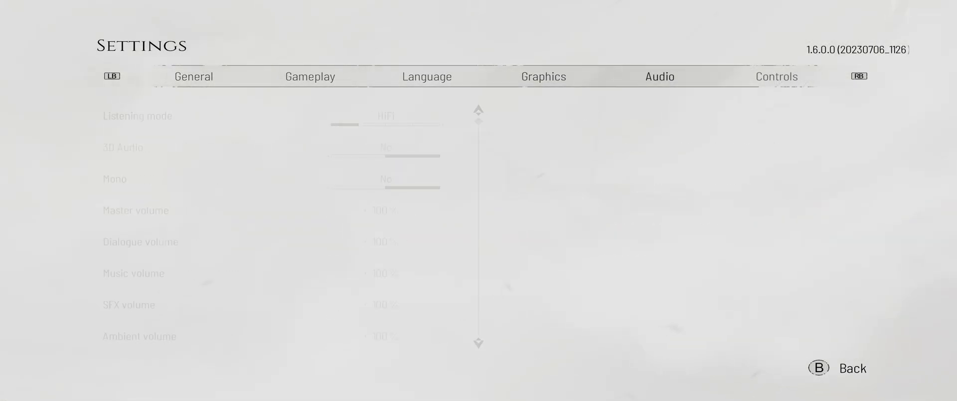
# - Set master volume to 4%, dialogue volume to 96% and music volume to 99%
pyautogui.press('Down')
pyautogui.press('Down')
pyautogui.press('Down')
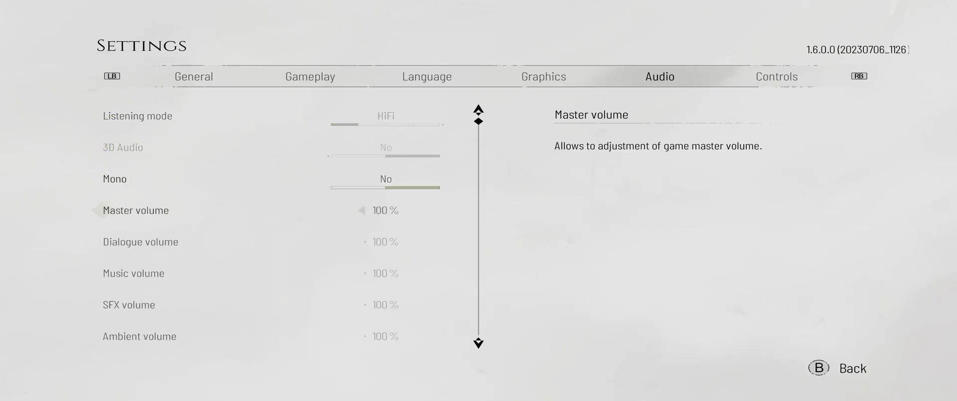
pyautogui.press('Left')
pyautogui.press('Left')
pyautogui.press('Left')
pyautogui.press('Left')
pyautogui.press('Left')
pyautogui.press('Left')
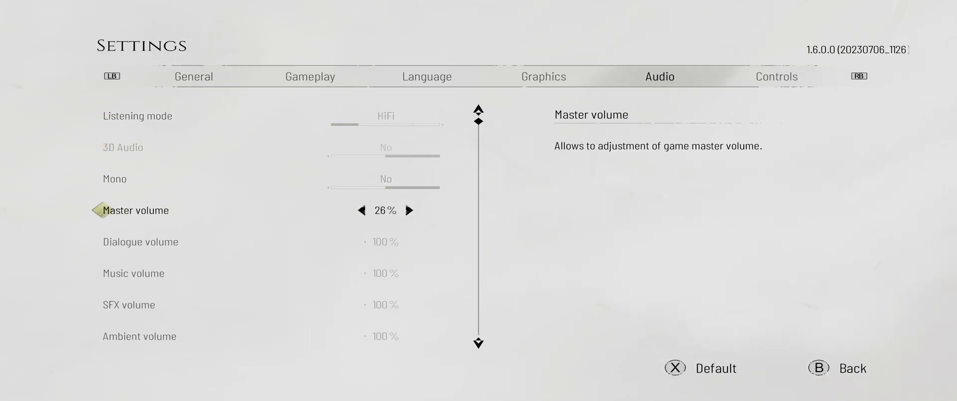
pyautogui.press('Right')
pyautogui.press('Right')
pyautogui.press('Down')
pyautogui.press('Left')
pyautogui.press('Left')
pyautogui.press('Left')
pyautogui.press('Left')
pyautogui.press('Down')
pyautogui.press('Left')
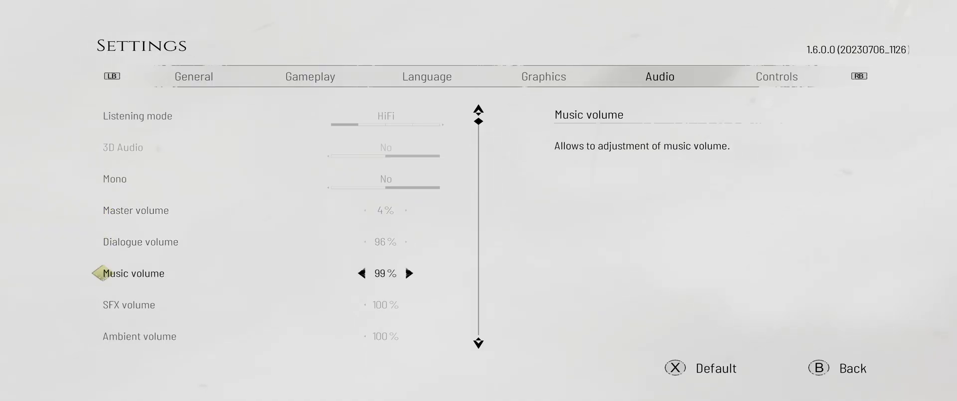
pyautogui.press('Left')
pyautogui.press('Left')
pyautogui.press('Left')
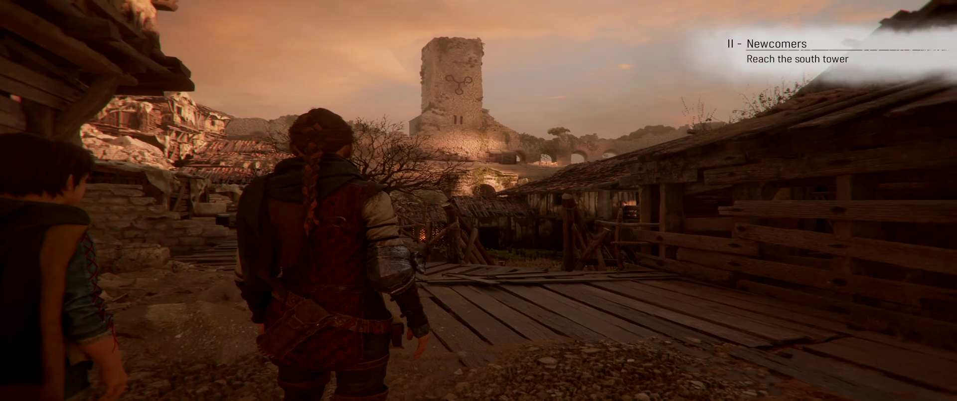
# - Pause the game in the Newcomers chapter and highlight the Settings entry
pyautogui.press('Escape')
pyautogui.press('Down')
pyautogui.press('Down')
pyautogui.press('Down')
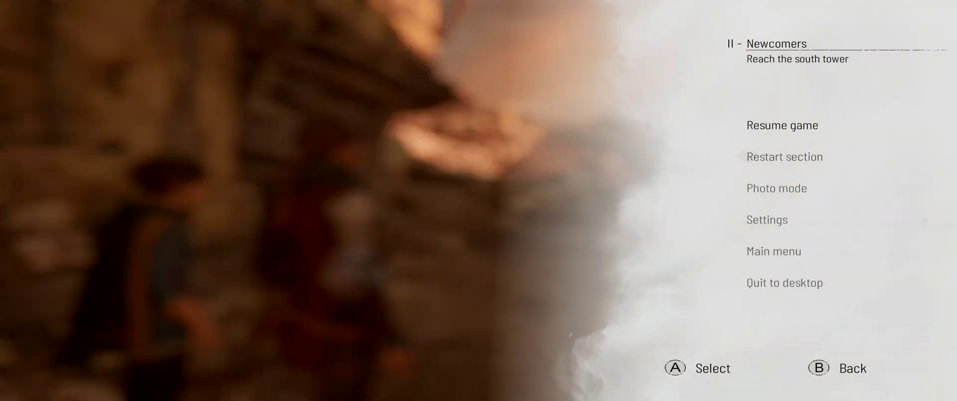
# - Open Settings from the pause menu and browse the Graphics options
pyautogui.press('Return')
pyautogui.press('e')
pyautogui.press('e')
pyautogui.press('e')
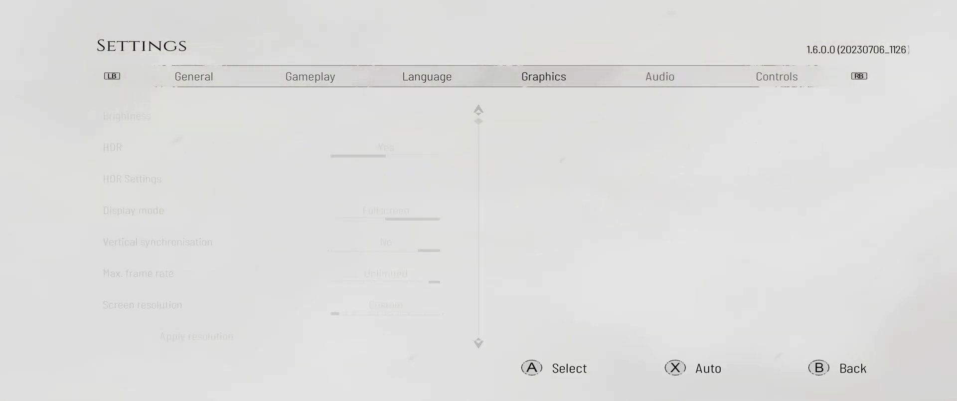
pyautogui.press('q')
pyautogui.press('e')
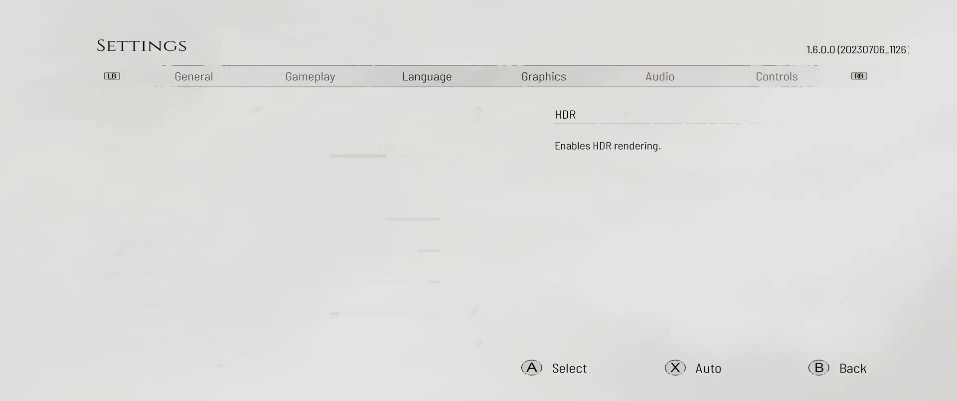
pyautogui.press('Up')
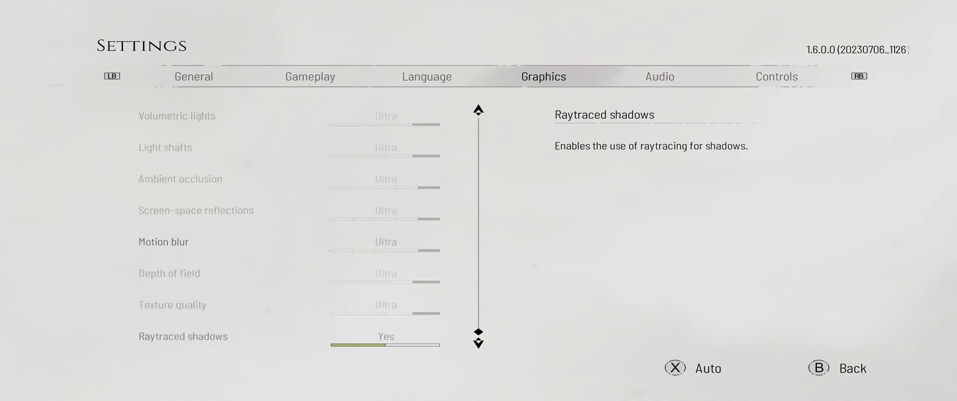
pyautogui.press('Down')
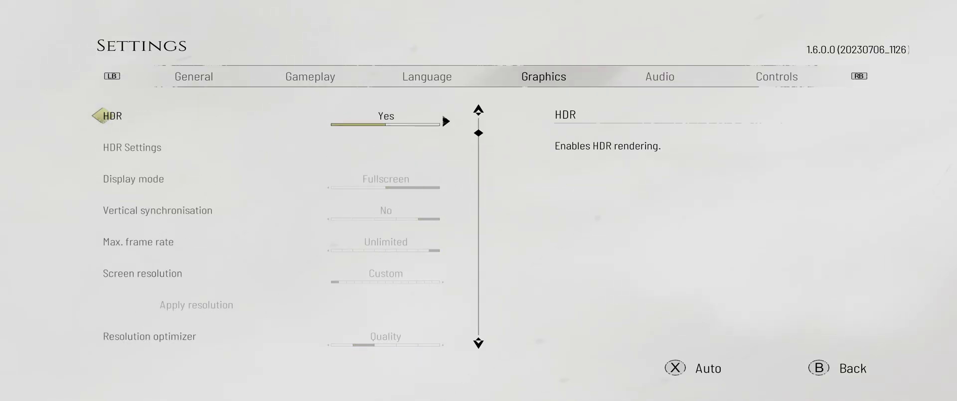
pyautogui.press('q')
pyautogui.press('q')
pyautogui.press('q')
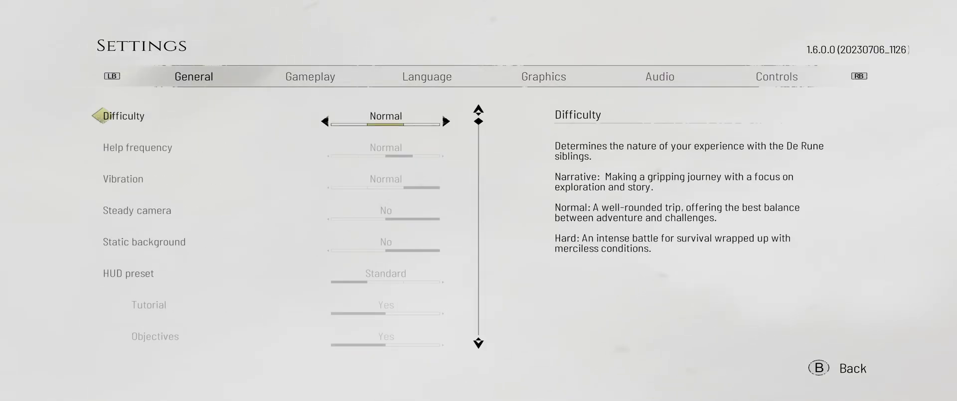
pyautogui.press('e')
pyautogui.press('e')
pyautogui.press('e')
pyautogui.press('Down')
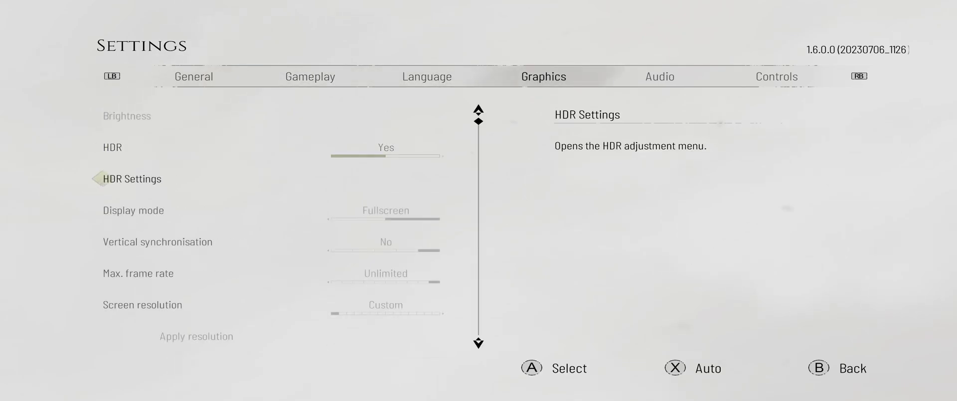
pyautogui.press('Down')
pyautogui.press('Down')
pyautogui.press('Down')
# - Step the screen resolution from Custom up to 3440x1440
pyautogui.press('Up')
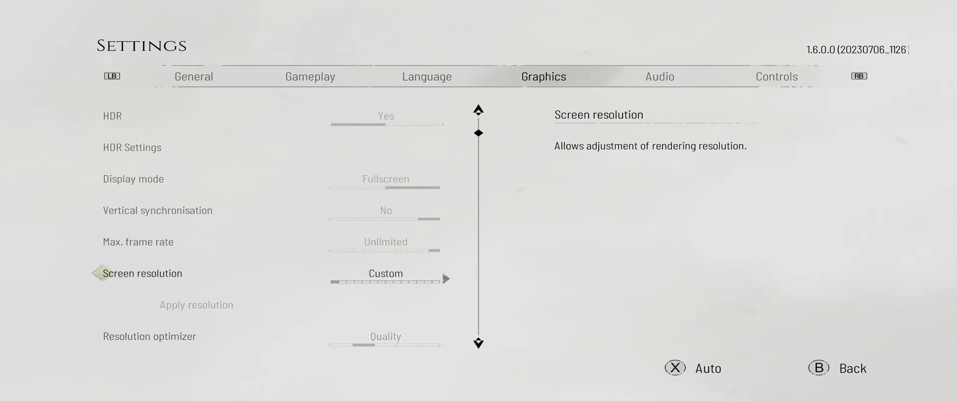
pyautogui.press('Up')
pyautogui.press('Down')
pyautogui.press('Right')
pyautogui.press('Right')
pyautogui.press('Right')
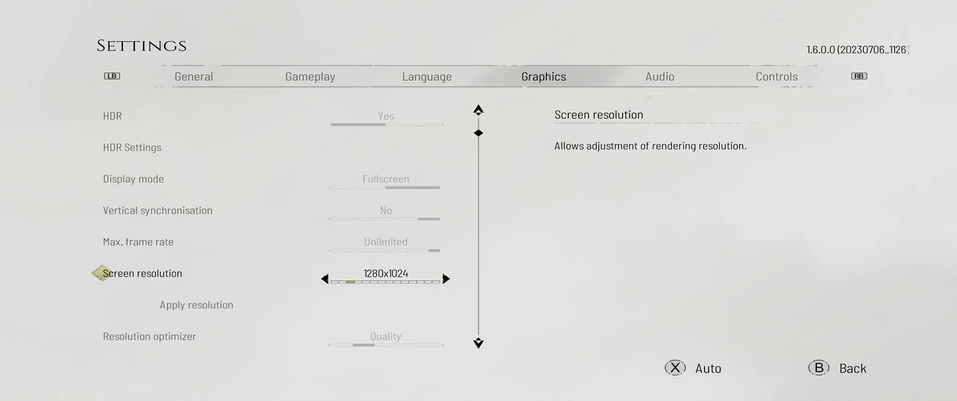
pyautogui.press('Right')
pyautogui.press('Right')
pyautogui.press('Right')
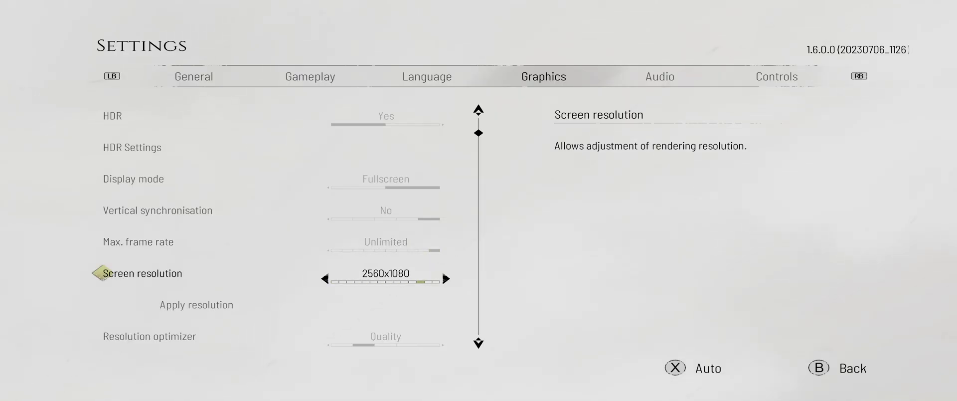
pyautogui.press('Right')
pyautogui.press('Down')
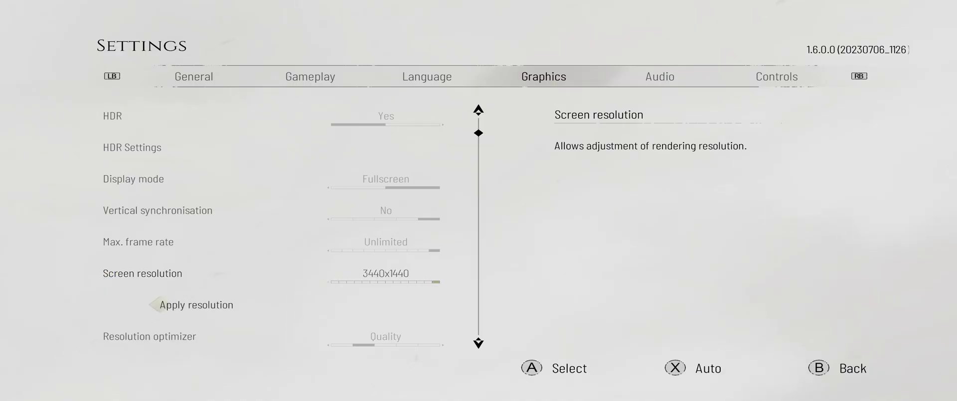
pyautogui.press('Down')
pyautogui.press('Down')
pyautogui.press('Up')
pyautogui.press('Down')
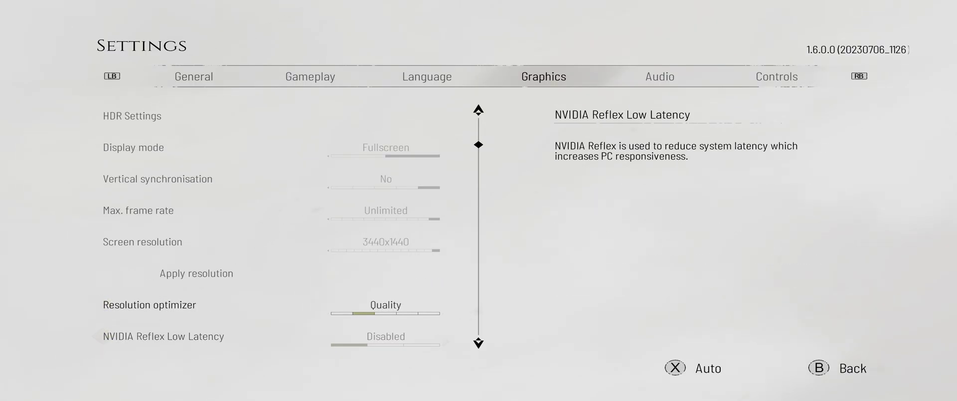
pyautogui.press('Down')
# - Try different Resolution optimizer presets while browsing the Graphics settings list
pyautogui.press('Up')
pyautogui.press('Up')
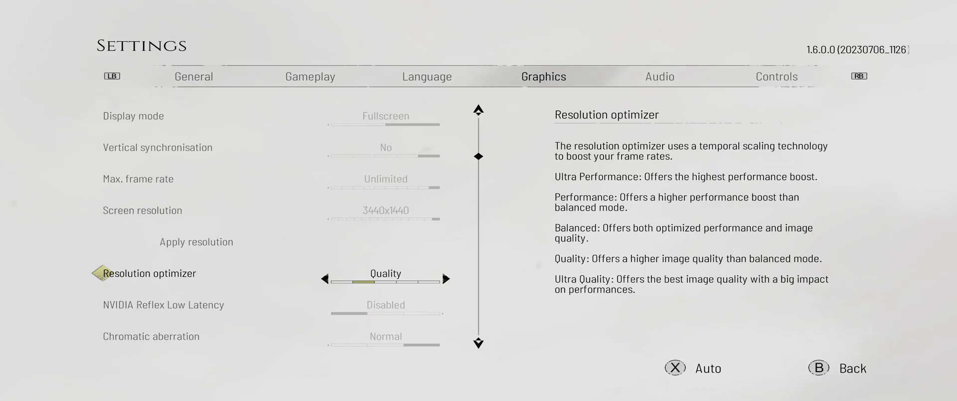
pyautogui.press('Left')
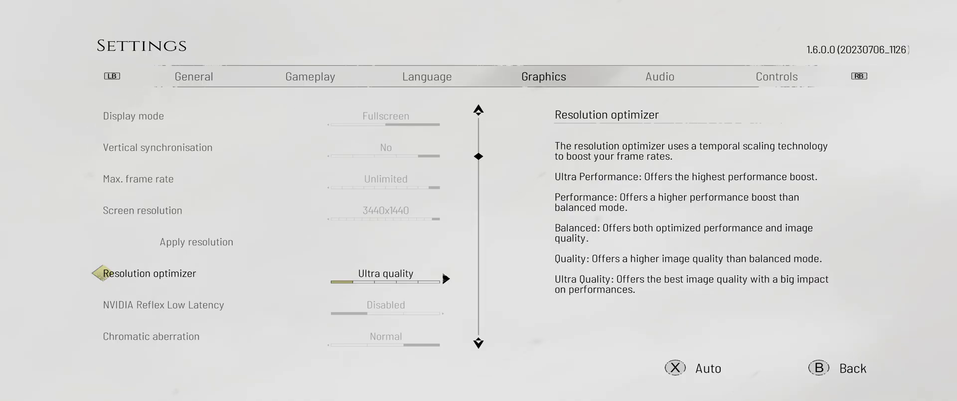
pyautogui.press('Down')
pyautogui.press('Down')
pyautogui.press('Down')
pyautogui.press('Up')
pyautogui.press('Up')
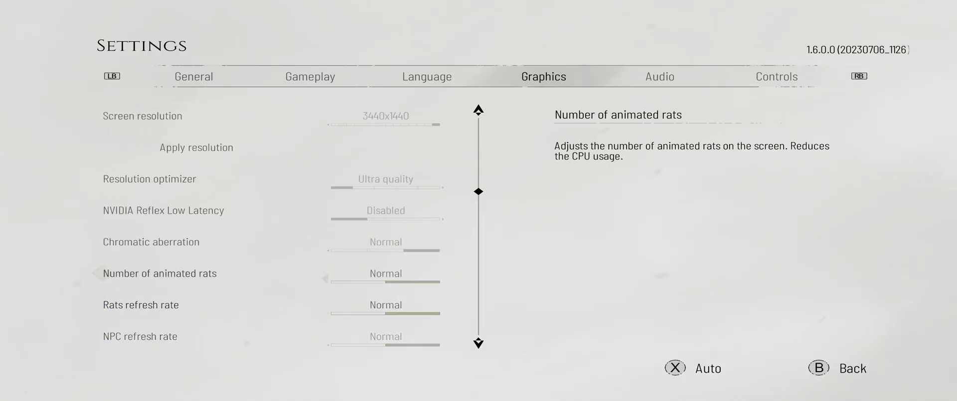
pyautogui.press('Up')
pyautogui.press('Up')
pyautogui.press('Up')
pyautogui.press('Right')
pyautogui.press('Right')
pyautogui.press('Right')
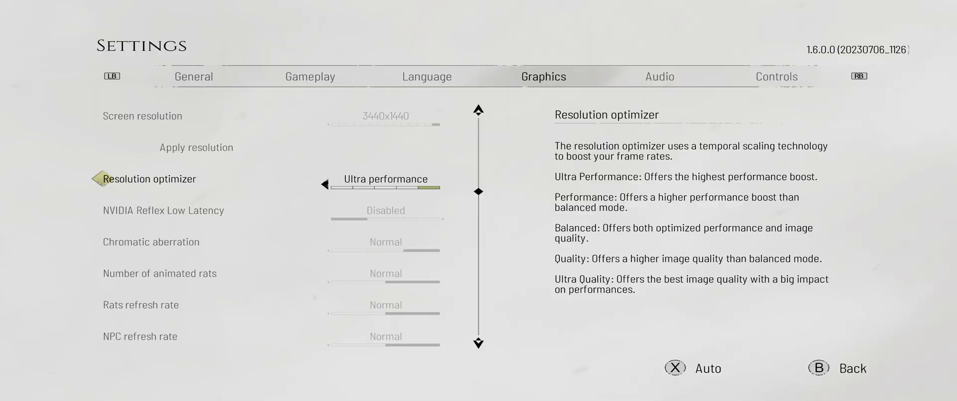
pyautogui.press('Up')
pyautogui.press('Up')
pyautogui.press('Up')
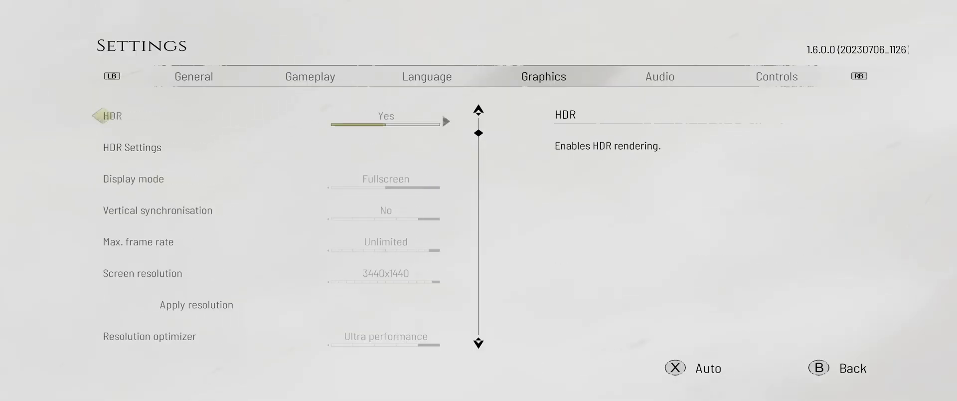
pyautogui.press('Down')
pyautogui.press('Down')
pyautogui.press('Down')
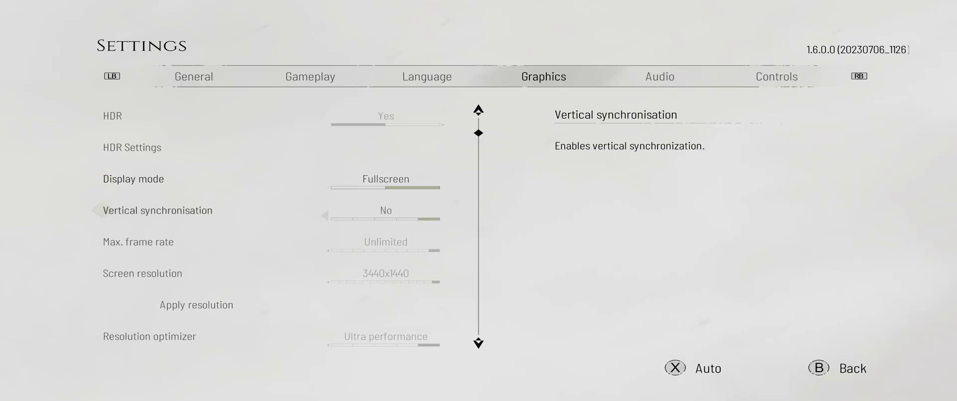
pyautogui.press('Down')
pyautogui.press('Down')
pyautogui.press('Down')
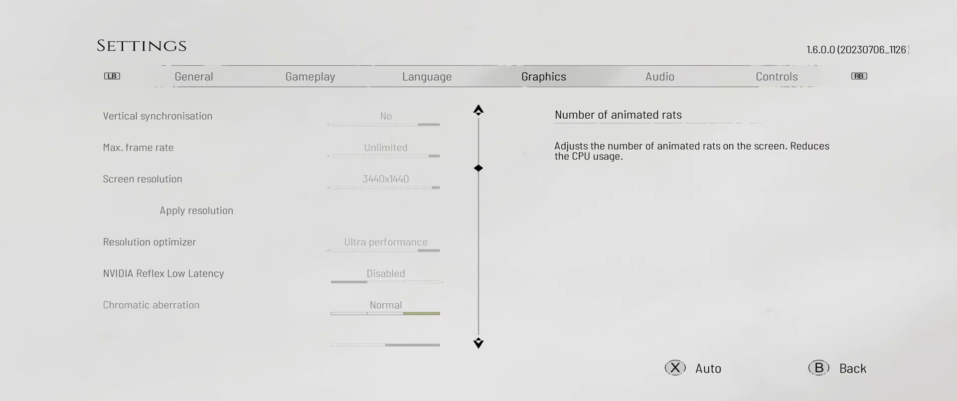
pyautogui.press('Down')
pyautogui.press('Down')
pyautogui.press('Down')
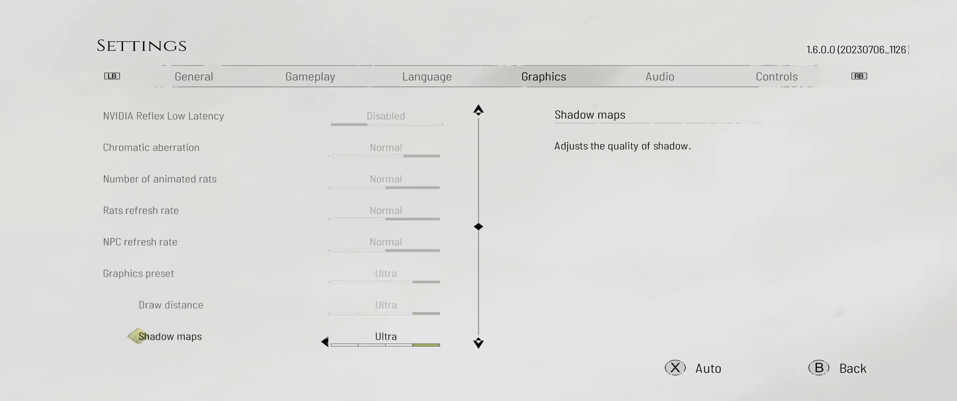
pyautogui.press('Down')
pyautogui.press('Down')
pyautogui.press('Down')
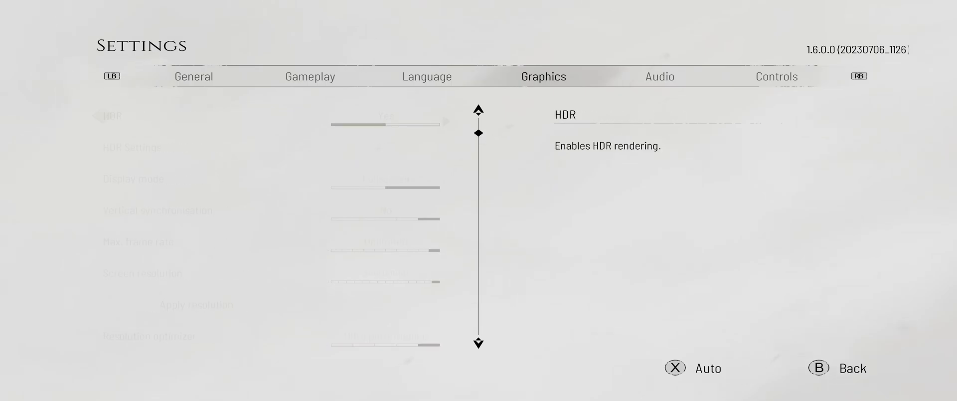
pyautogui.press('Down')
pyautogui.press('Down')
pyautogui.press('Down')
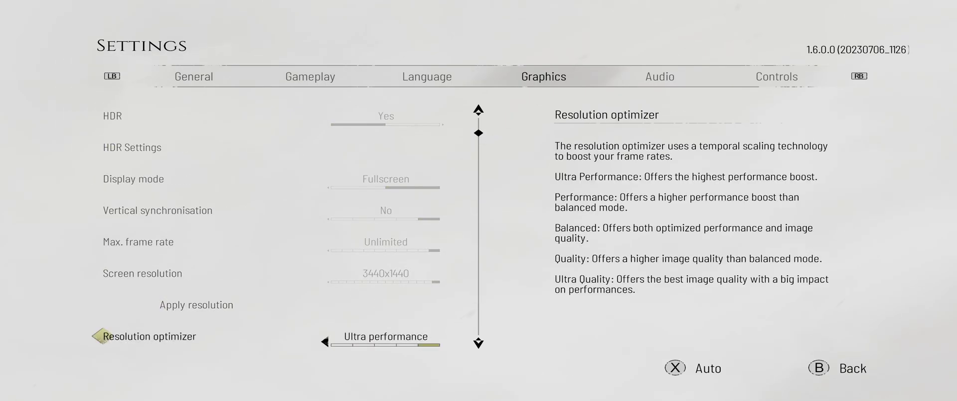
# - Raise Resolution optimizer to Ultra quality, then open the OptiScaler overlay with Insert
pyautogui.press('Left')
pyautogui.press('Left')
pyautogui.press('Left')
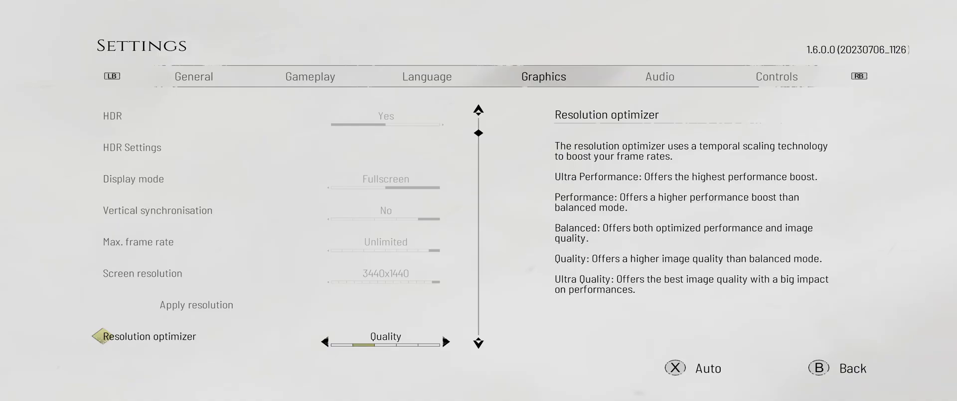
pyautogui.press('Left')
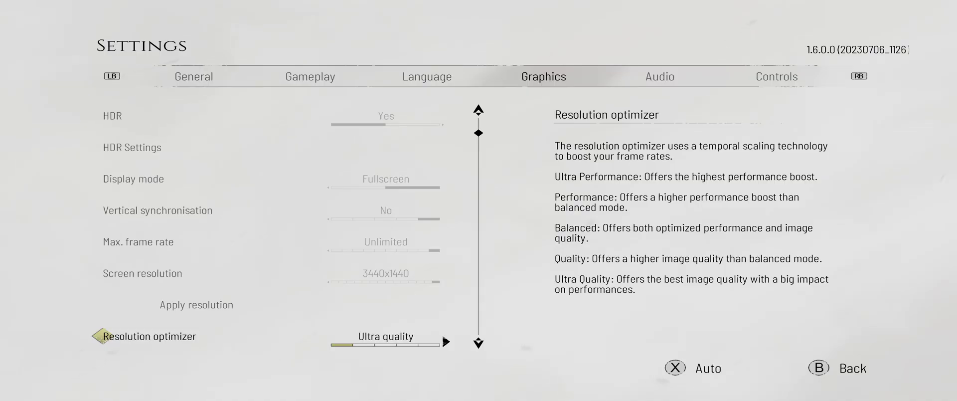
pyautogui.press('Down')
pyautogui.press('Down')
pyautogui.press('Down')
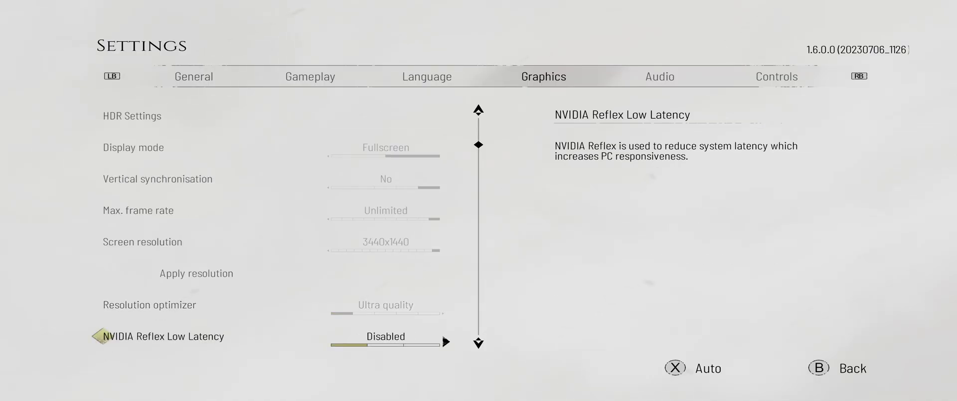
pyautogui.press('Down')
pyautogui.press('Down')
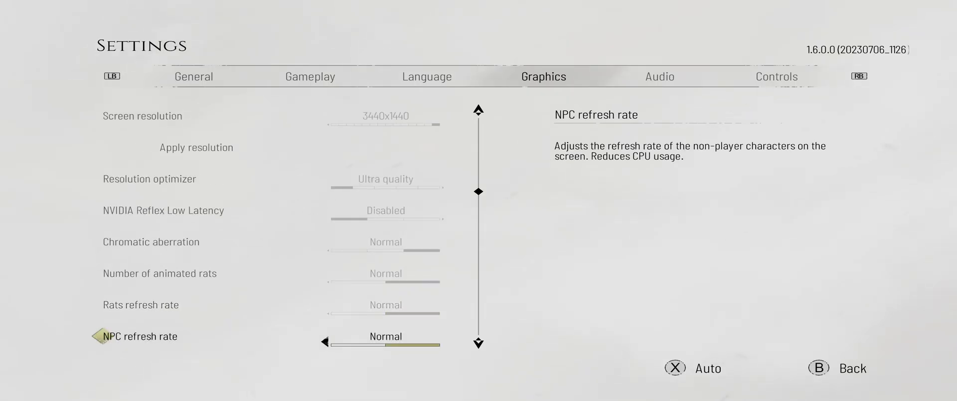
pyautogui.press('Insert')
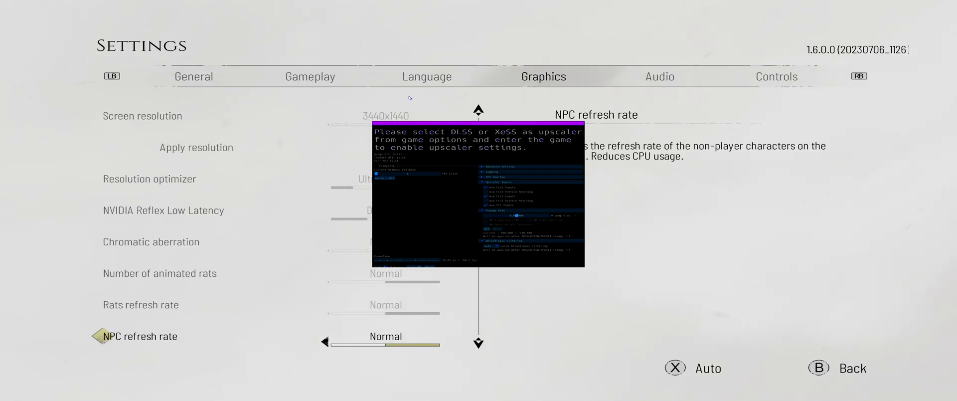
# - Hide the OptiScaler overlay with Insert and set Resolution optimizer back to Quality
pyautogui.press('Insert')
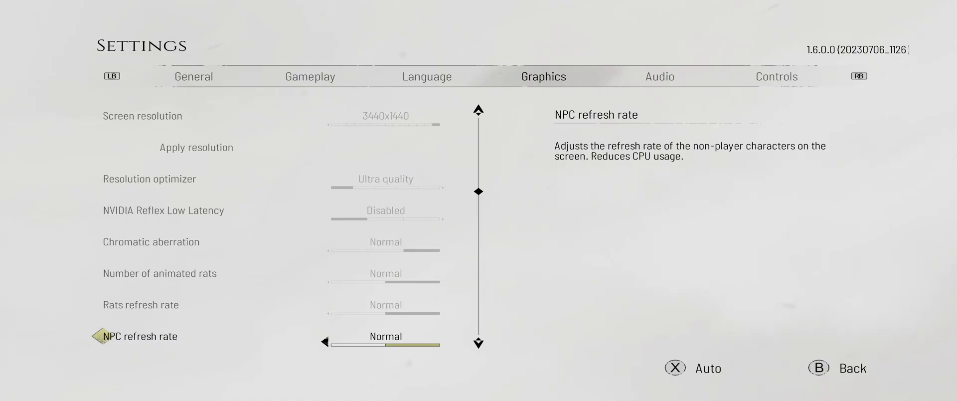
pyautogui.press('Up')
pyautogui.press('Up')
pyautogui.press('Up')
pyautogui.press('Left')
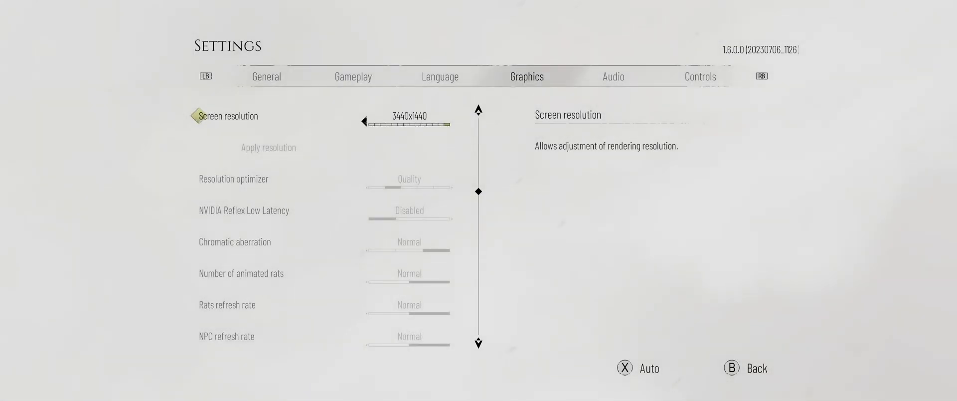
# - Keep the changed settings, raise Resolution optimizer to Ultra quality, and back out to request Quit to desktop
pyautogui.press('Down')
pyautogui.press('Down')
pyautogui.press('Up')
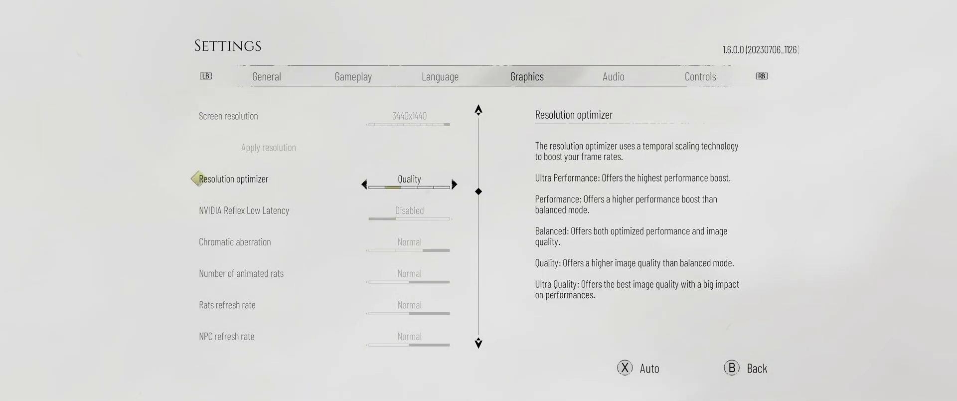
pyautogui.press('Right')
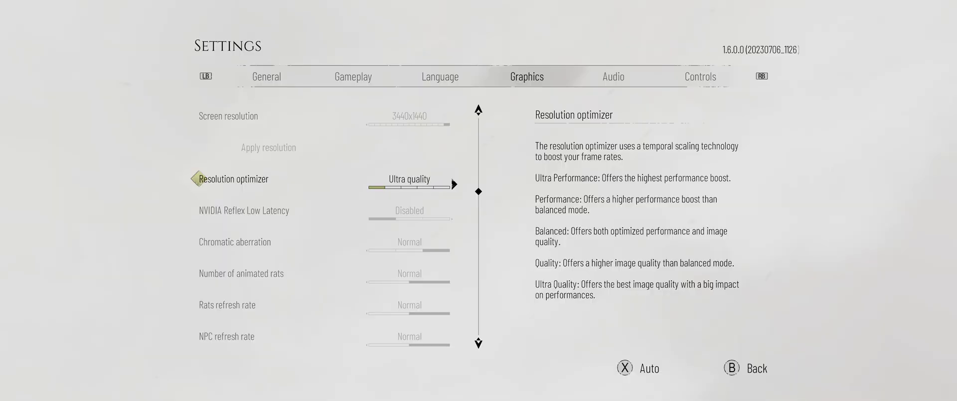
pyautogui.press('Up')
pyautogui.press('Up')
pyautogui.press('Up')
pyautogui.press('Up')
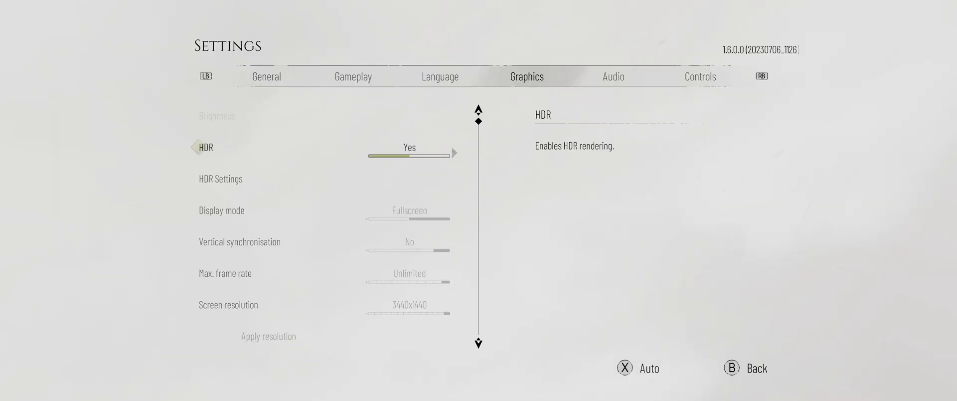
pyautogui.press('Down')
pyautogui.press('Down')
pyautogui.press('Down')
pyautogui.press('Up')
pyautogui.press('Escape')
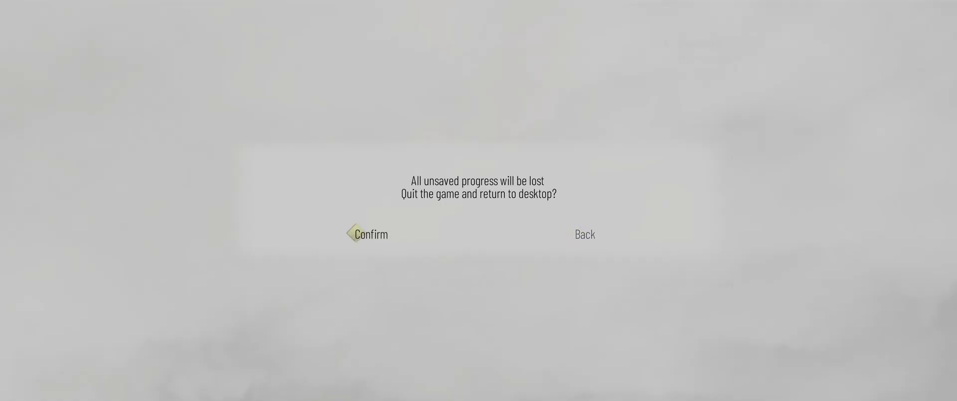
# - Accept the quit-to-desktop confirmation so the game closes
pyautogui.press('Return')
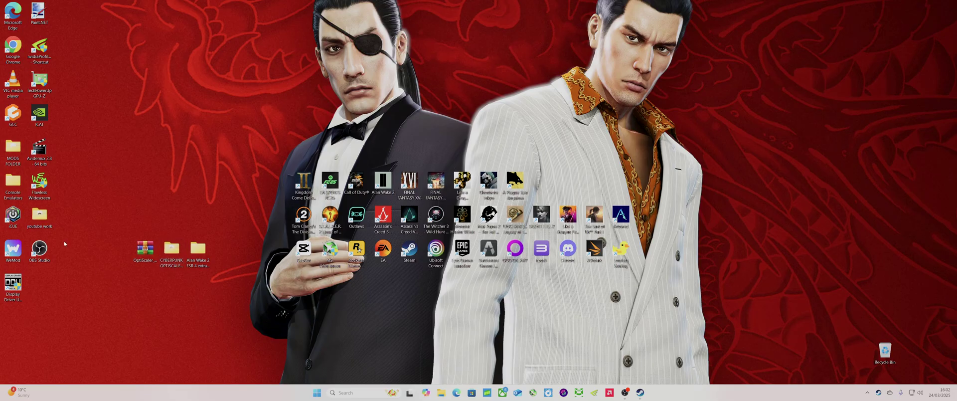
# - In MODS FOLDER > DLSS unlocker, read the README and copy all nine unlocker files
pyautogui.doubleClick(14, 158)
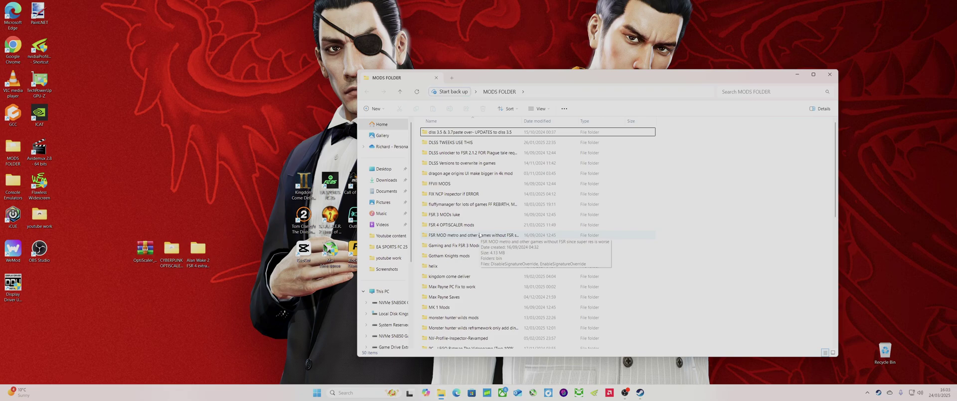
pyautogui.doubleClick(502, 154)
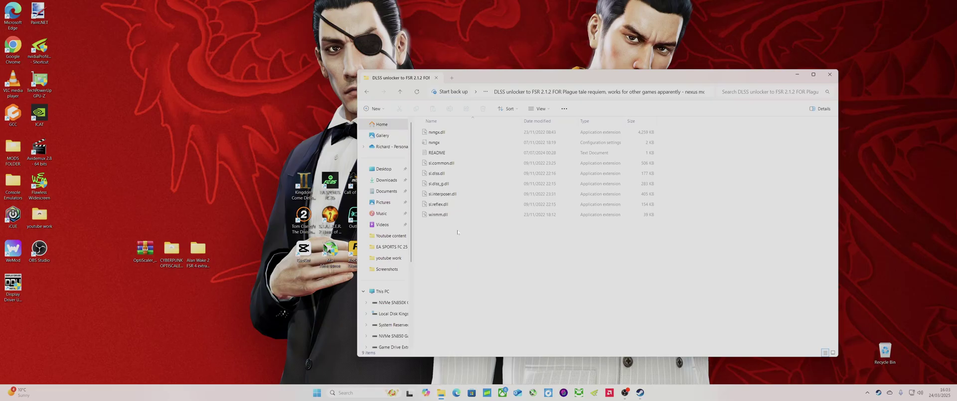
pyautogui.doubleClick(443, 156)
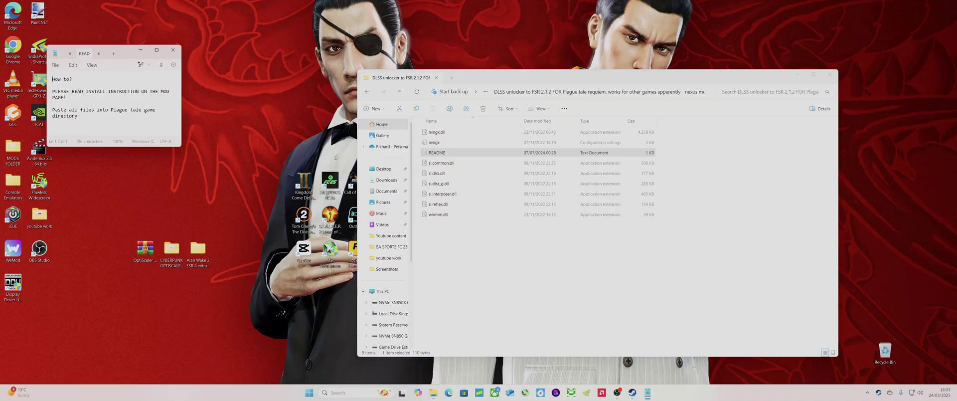
pyautogui.click(173, 50)
pyautogui.moveTo(446, 239); pyautogui.dragTo(445, 132)
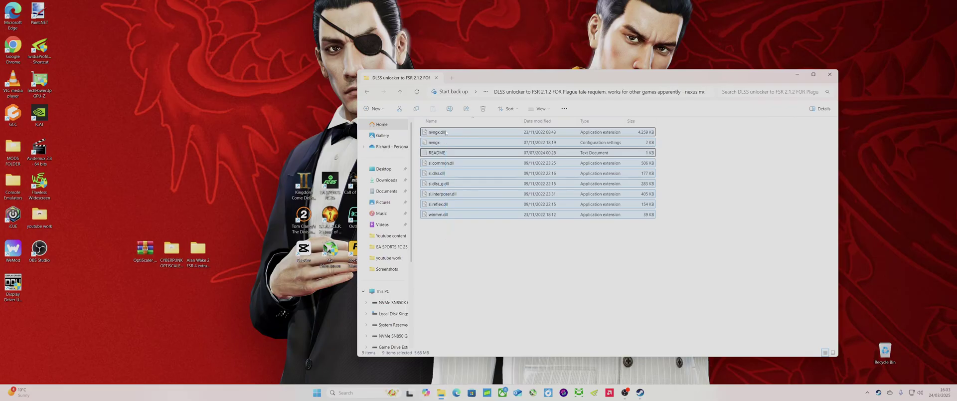
pyautogui.rightClick(446, 132)
pyautogui.click(479, 144)
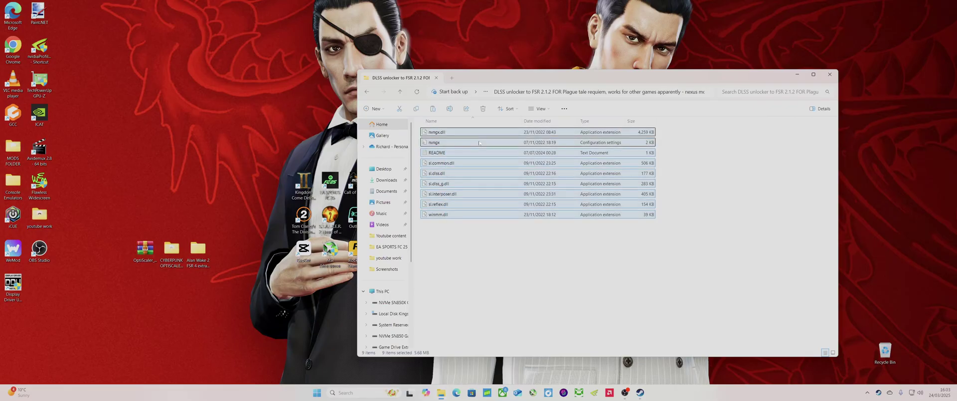
# - Open A Plague Tale: Requiem's Properties > Installed Files page in Steam
pyautogui.click(639, 392)
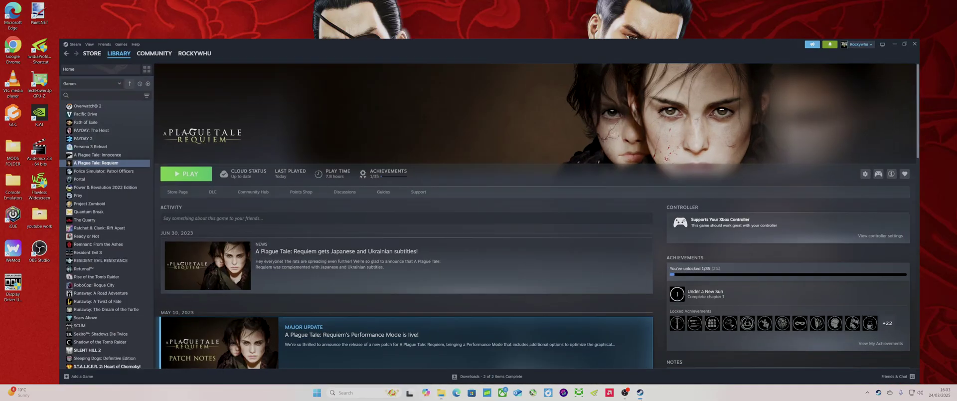
pyautogui.rightClick(55, 142)
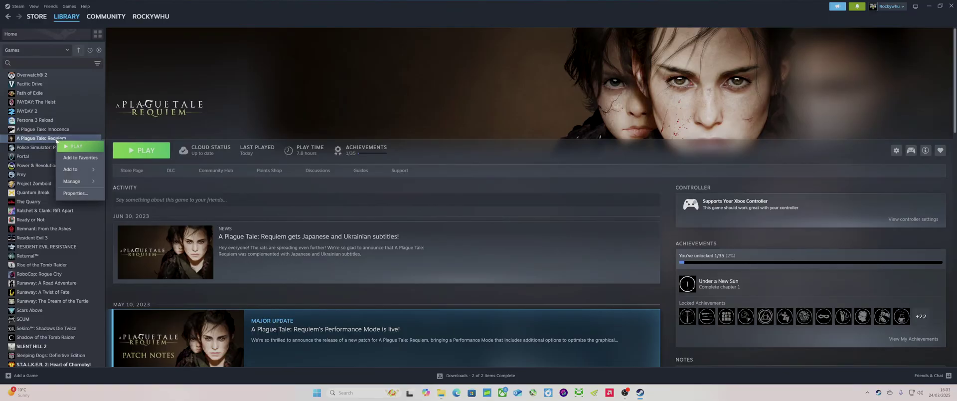
pyautogui.click(72, 200)
pyautogui.click(355, 155)
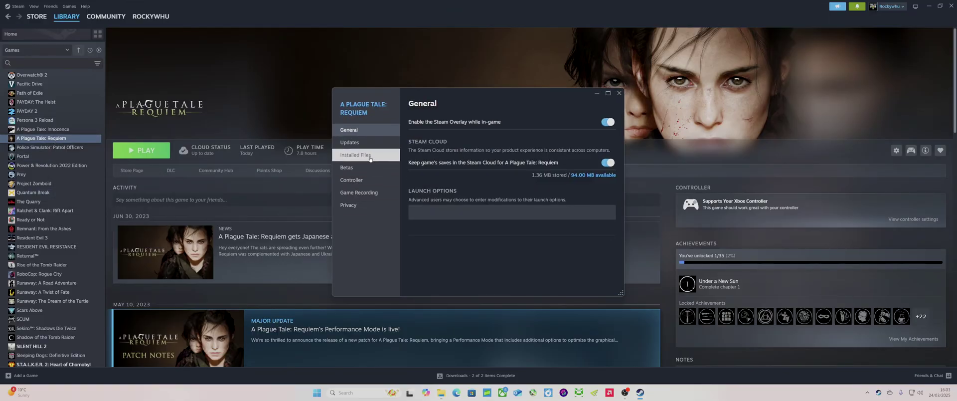
# - Paste the nine DLSS unlocker files into the game's install folder, replacing same-named files
pyautogui.click(600, 122)
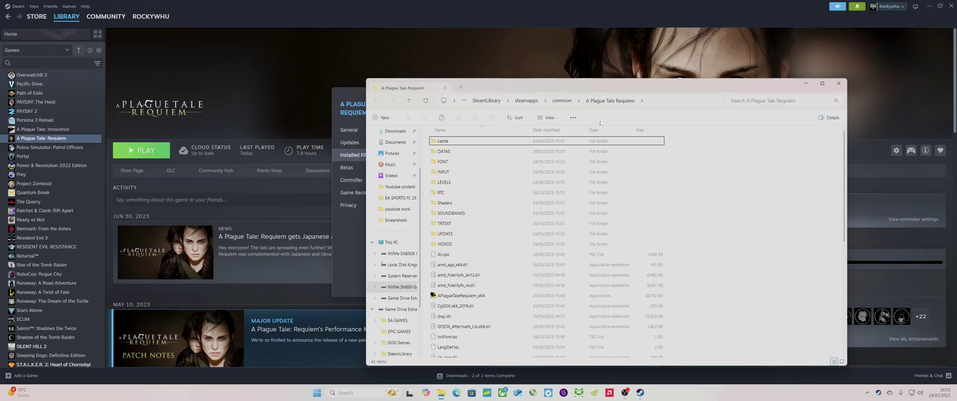
pyautogui.scroll(-7, 666, 199)
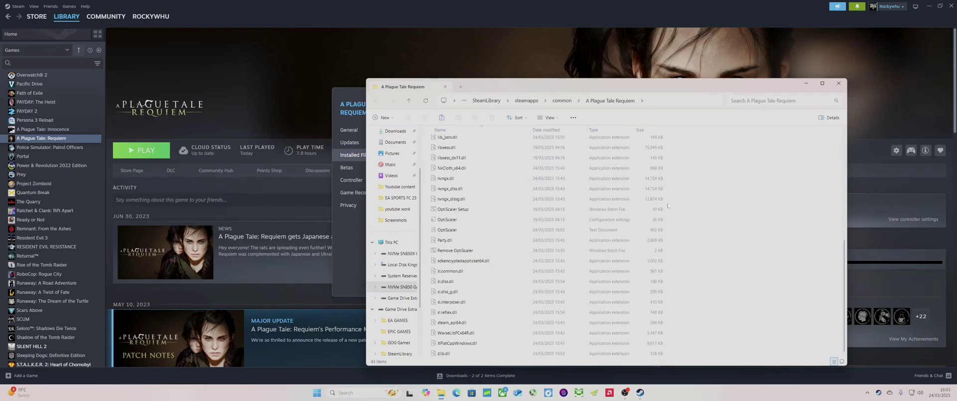
pyautogui.rightClick(722, 226)
pyautogui.click(736, 293)
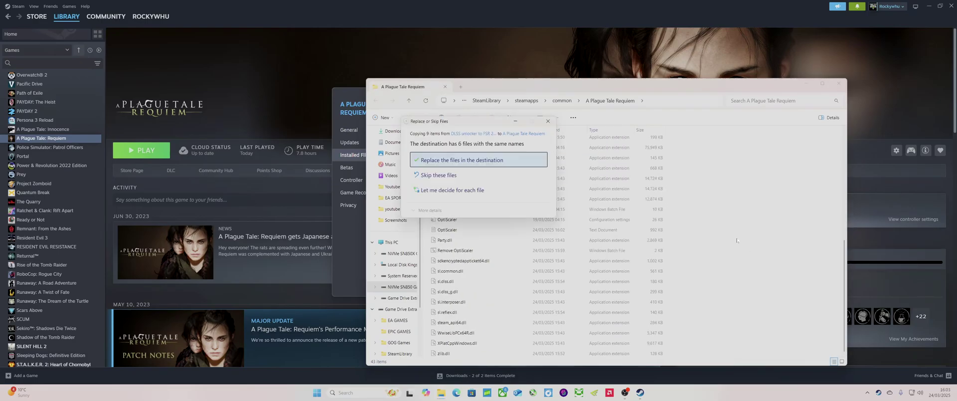
pyautogui.click(469, 160)
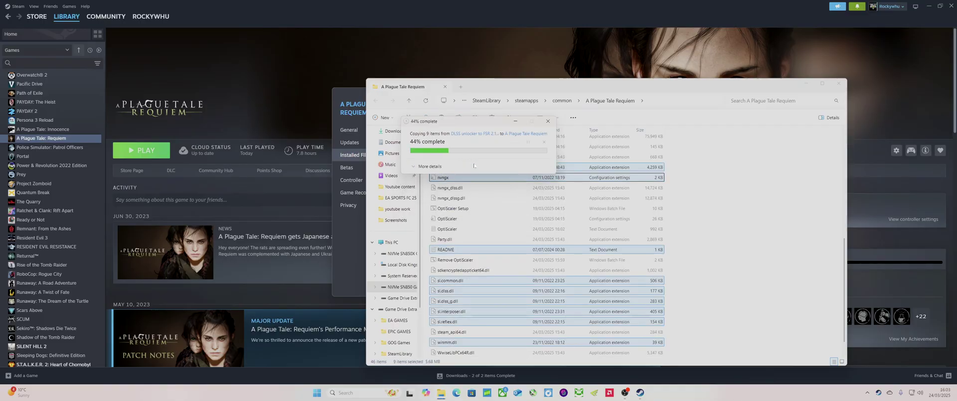
# - Cancel the Remove OptiScaler prompt without removing anything and close the game folder window
pyautogui.scroll(-1, 674, 257)
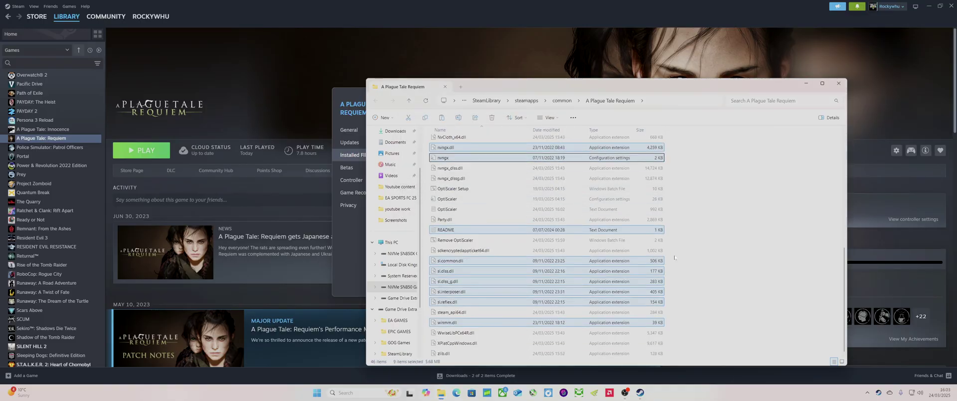
pyautogui.click(740, 268)
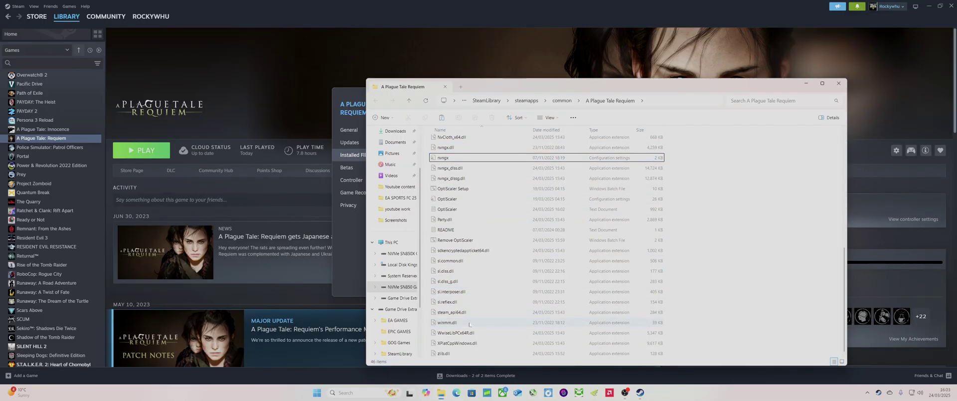
pyautogui.moveTo(468, 324)
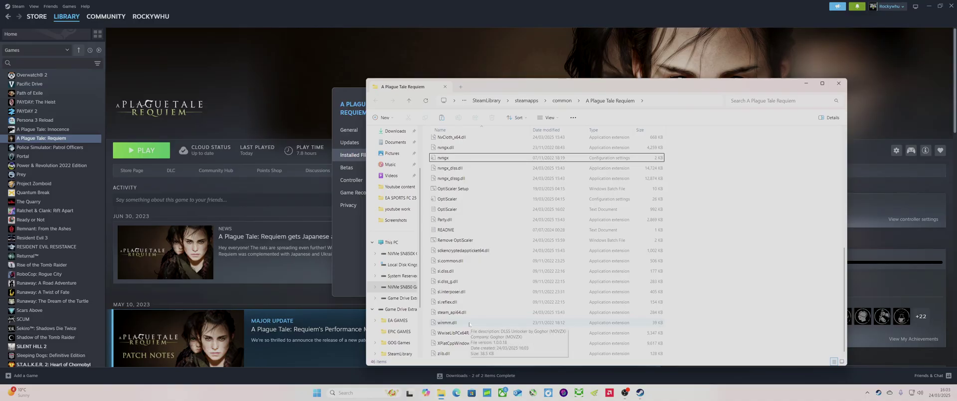
pyautogui.doubleClick(461, 240)
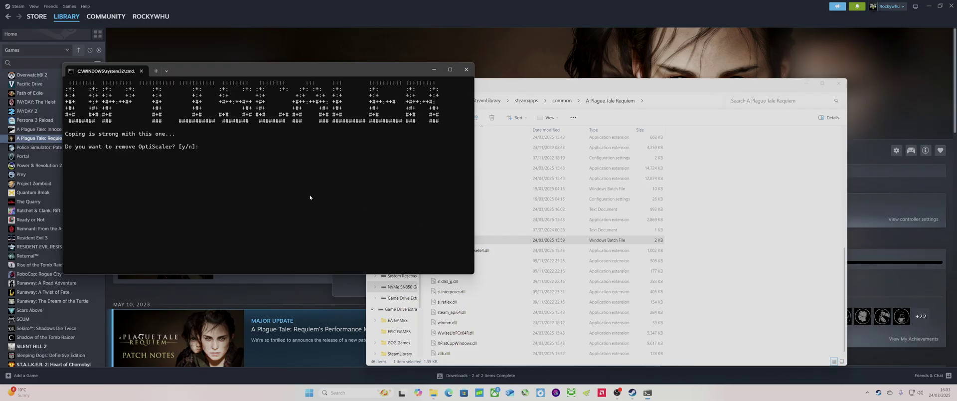
pyautogui.click(466, 69)
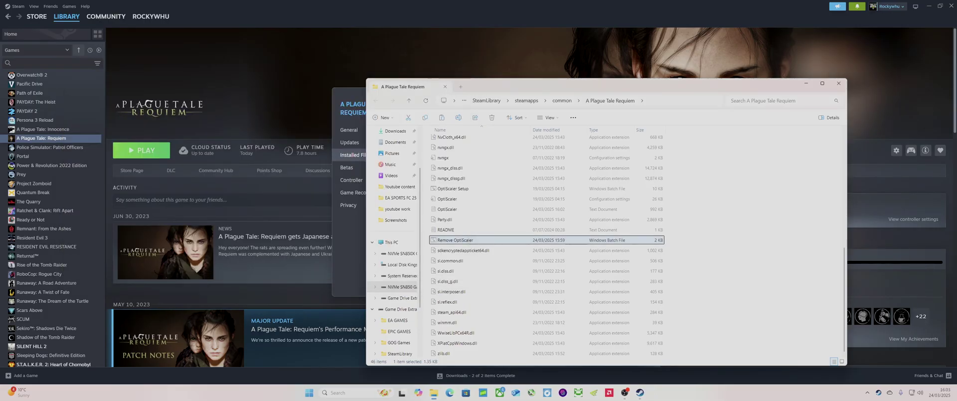
pyautogui.click(837, 83)
# - Close the Installed Files properties and hit PLAY on A Plague Tale: Requiem in the library
pyautogui.click(618, 93)
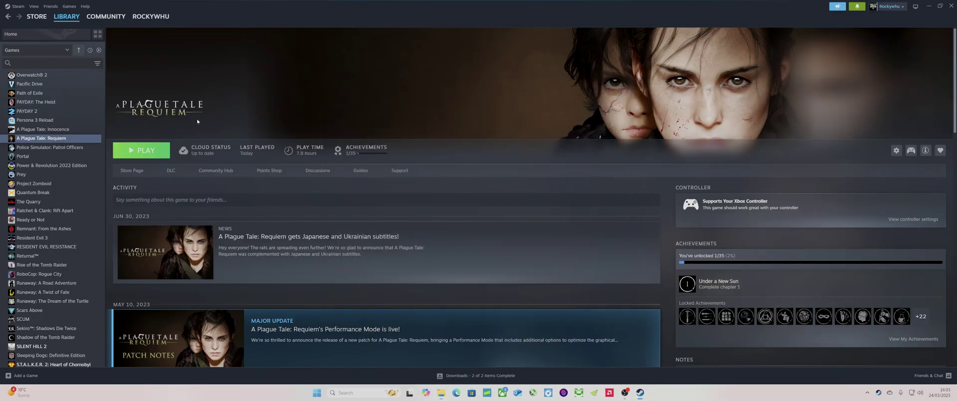
pyautogui.click(140, 155)
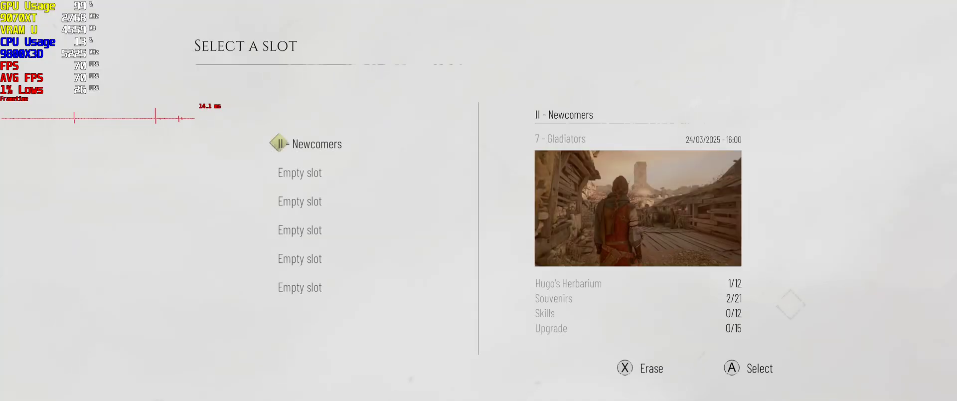
# - Load the Newcomers slot and set NVIDIA DLSS Super Resolution to Quality under Graphics settings
pyautogui.press('Return')
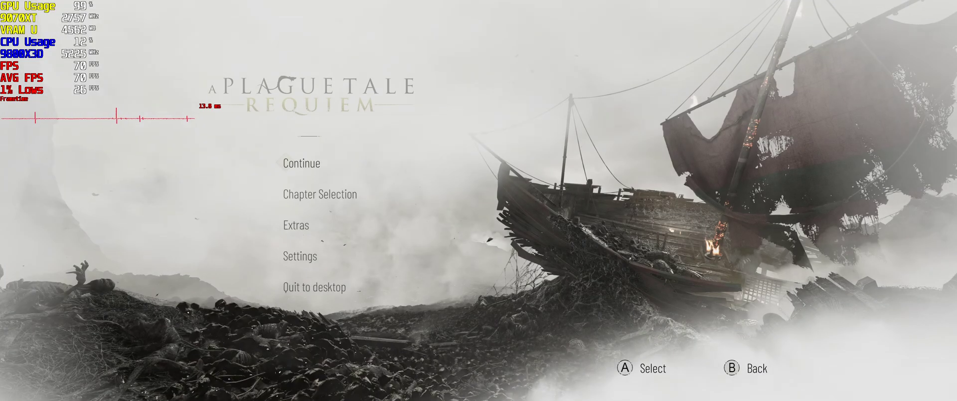
pyautogui.press('Down')
pyautogui.press('Down')
pyautogui.press('Down')
pyautogui.press('Return')
pyautogui.press('e')
pyautogui.press('e')
pyautogui.press('e')
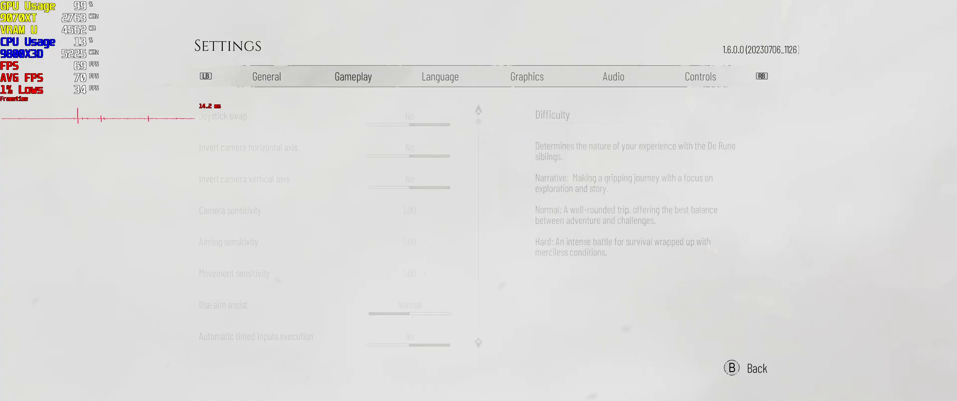
pyautogui.press('Down')
pyautogui.press('Down')
pyautogui.press('Down')
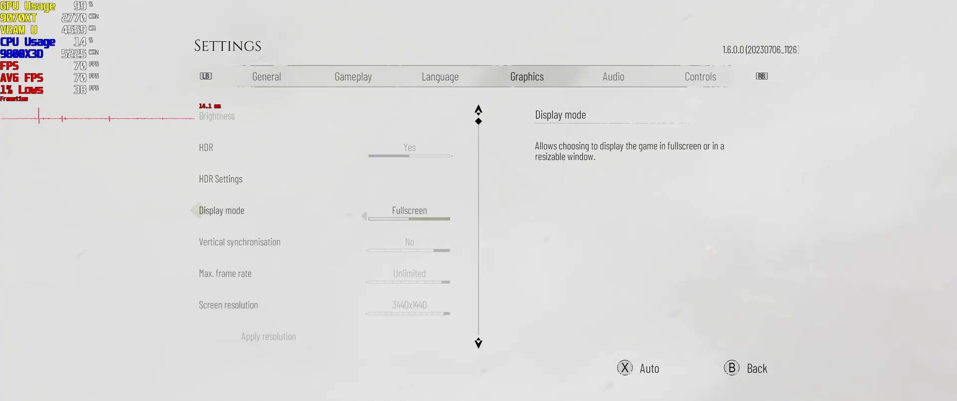
pyautogui.press('Down')
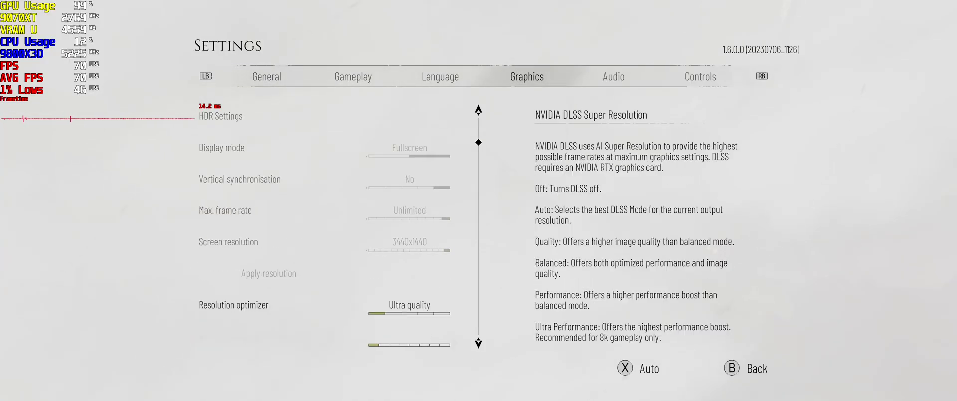
pyautogui.press('Down')
pyautogui.press('Up')
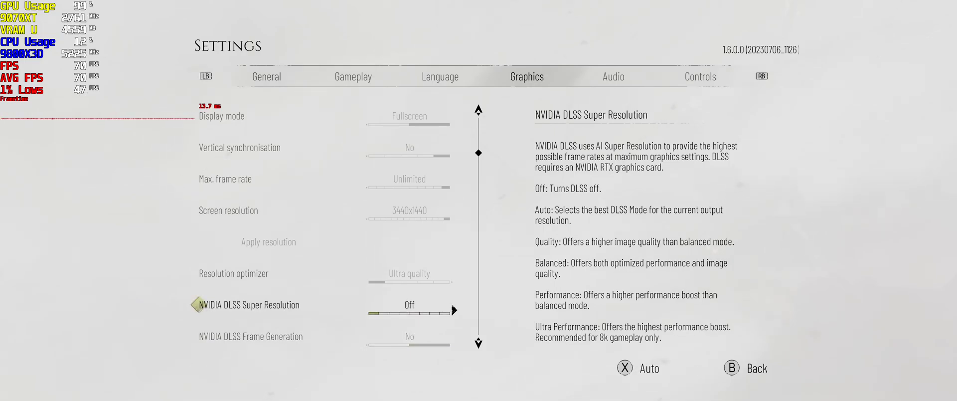
pyautogui.press('Right')
pyautogui.press('Right')
pyautogui.press('Right')
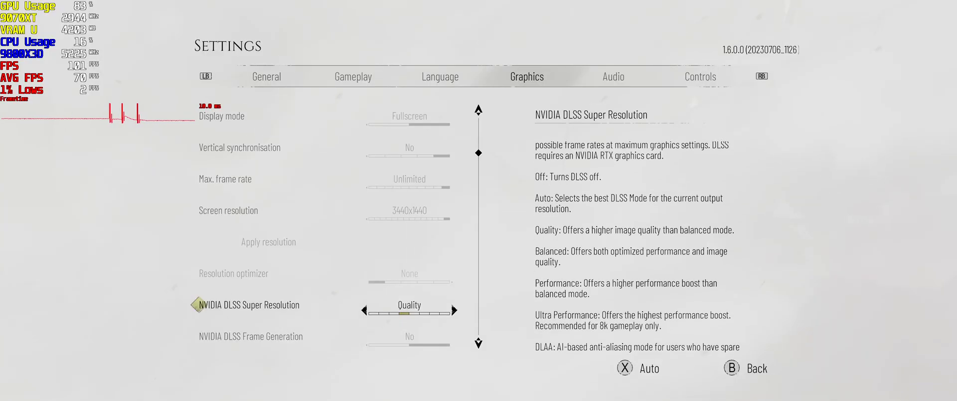
# - Back out to the main menu and resume the saved game with Continue
pyautogui.press('Escape')
pyautogui.press('Up')
pyautogui.press('Up')
pyautogui.press('Up')
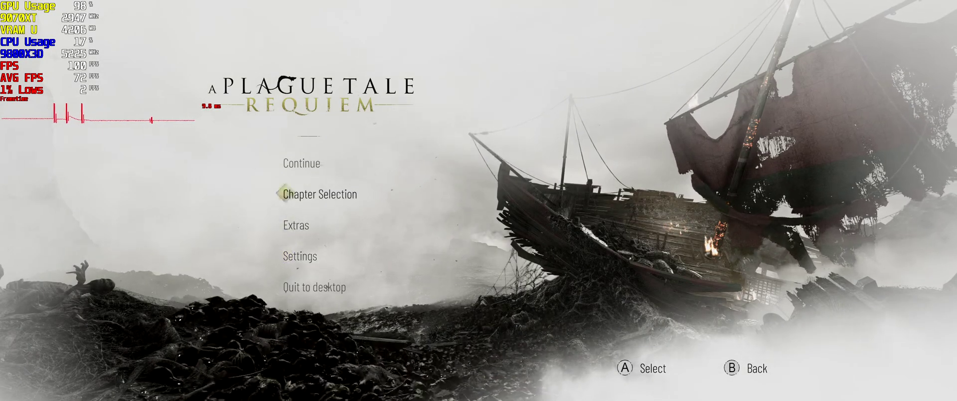
pyautogui.press('Return')
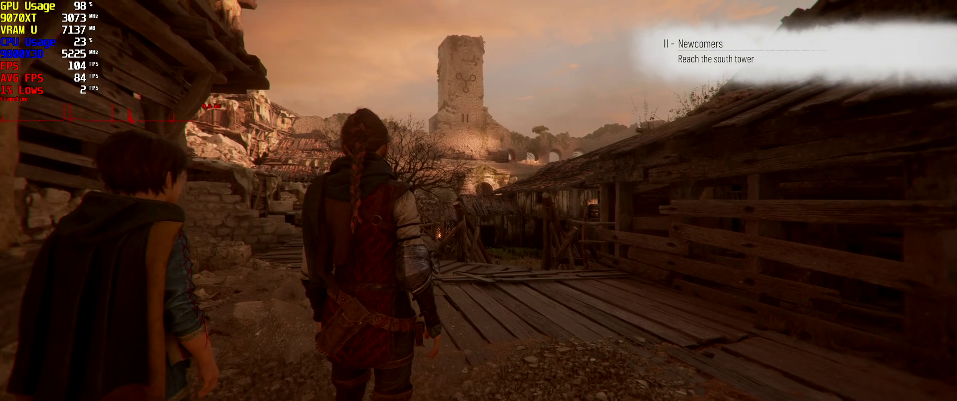
# - Bring up the OptiScaler overlay with the Insert key during Newcomers gameplay
pyautogui.press('Insert')
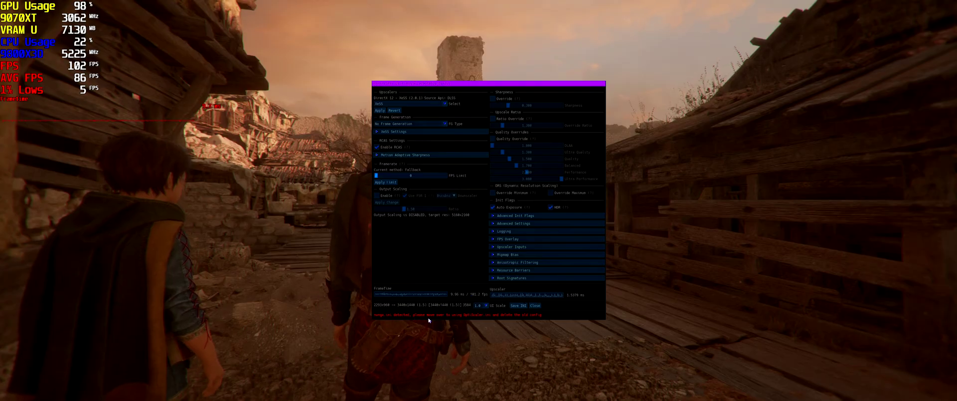
# - Pick FSR 4.0 in OptiScaler's Upscalers list, apply it, save the INI, and close the overlay
pyautogui.click(438, 103)
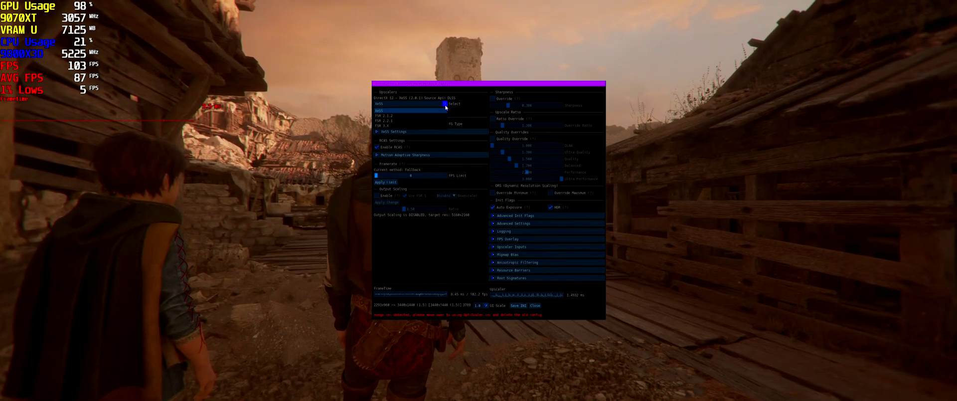
pyautogui.click(414, 125)
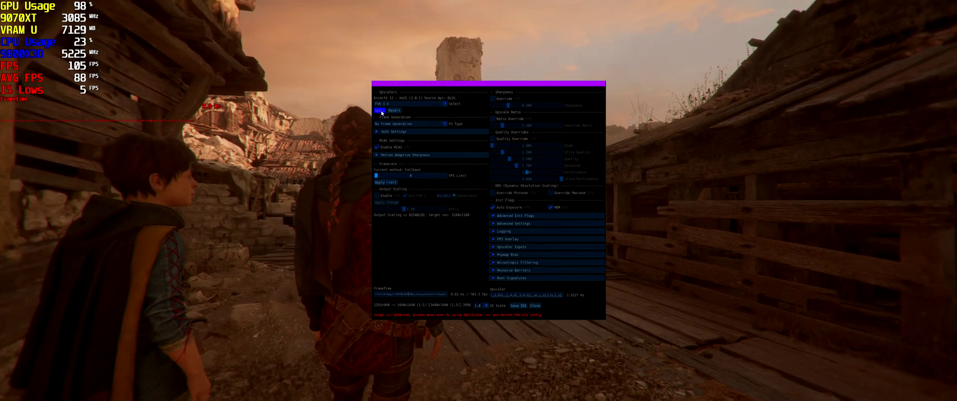
pyautogui.click(382, 111)
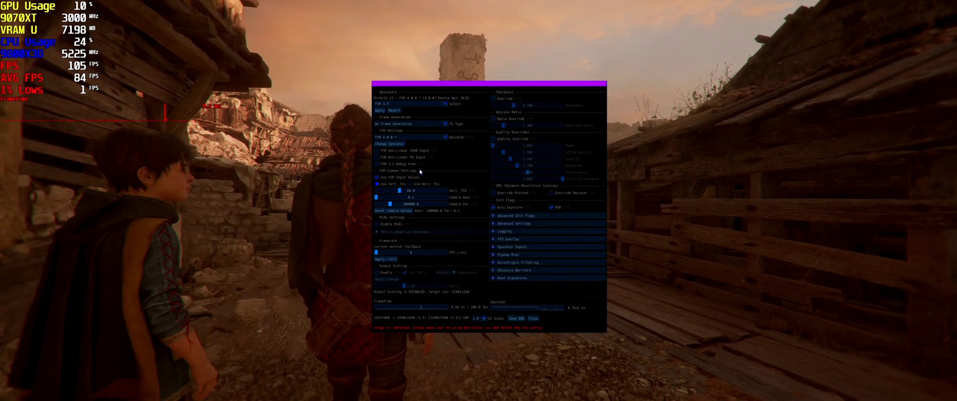
pyautogui.click(514, 318)
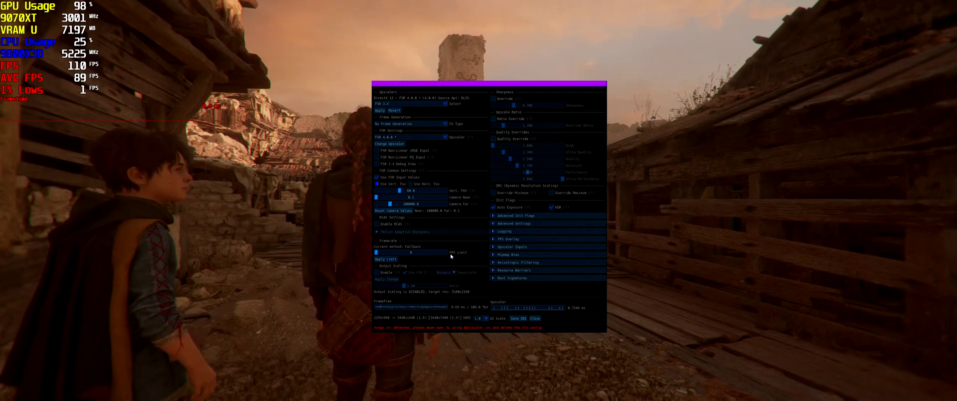
pyautogui.click(532, 320)
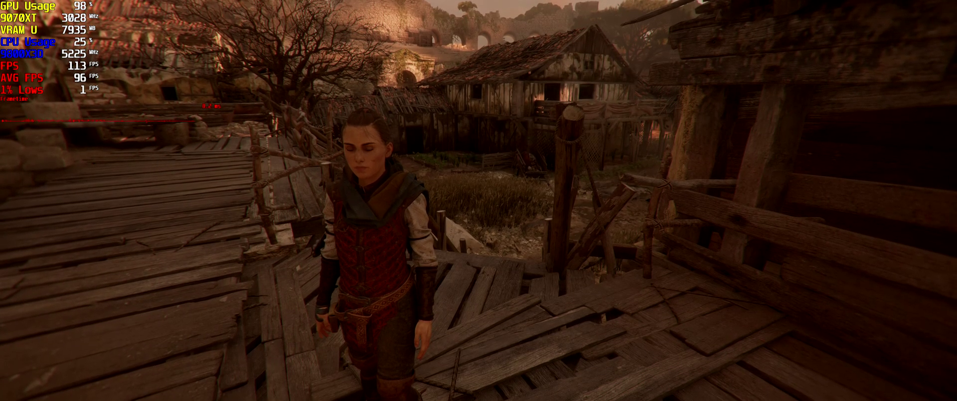
# - Pause the game by bringing up the Windows Start menu with the Windows key
pyautogui.press('super')
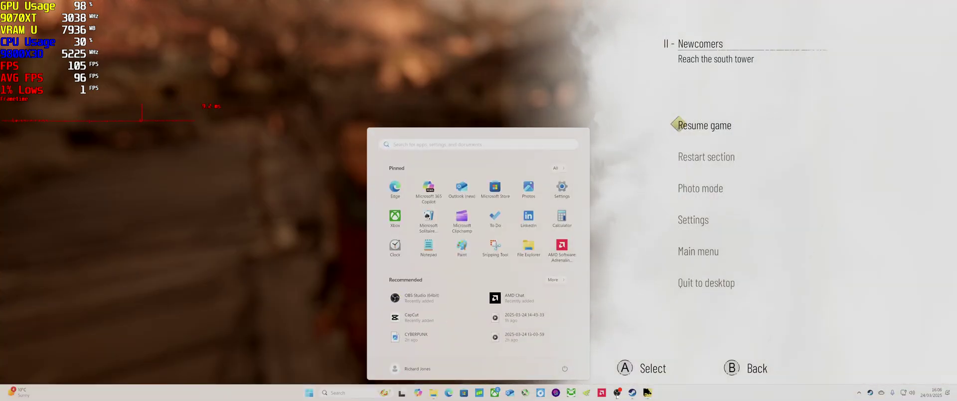